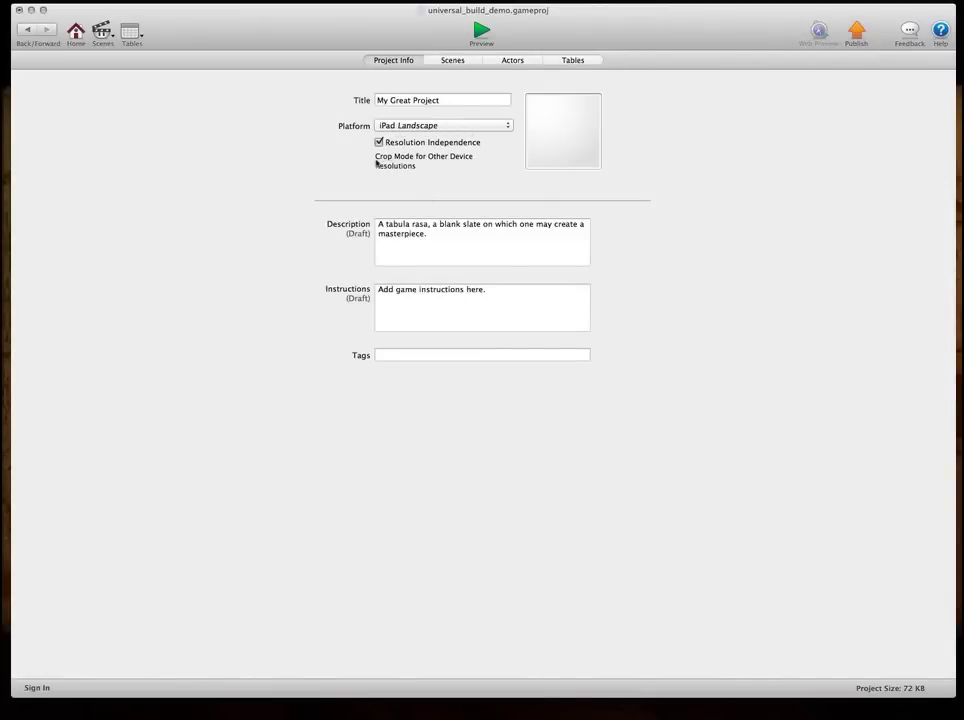
Step: Switch to the Scenes tab to list the project's scenes
{"action": "left_click", "coordinate": [452, 60]}
{"action": "double_click", "coordinate": [55, 95]}
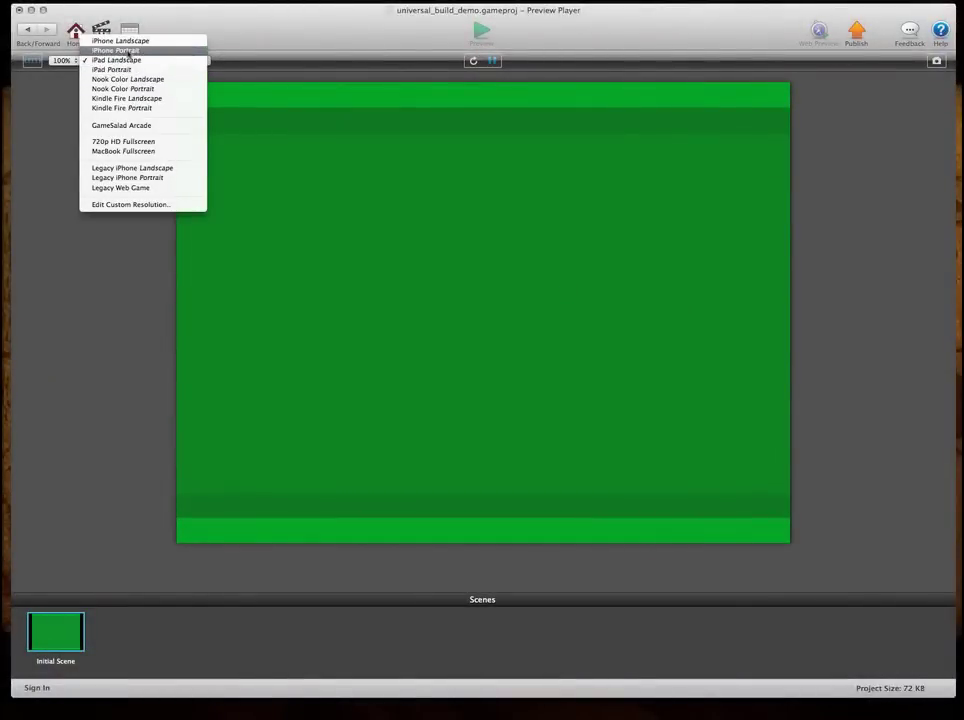
Step: Preview at Legacy iPhone Landscape, switch scaling to Crop, then preview at Kindle Fire Landscape
{"action": "left_click", "coordinate": [130, 169]}
{"action": "left_click", "coordinate": [232, 61]}
{"action": "left_click", "coordinate": [231, 70]}
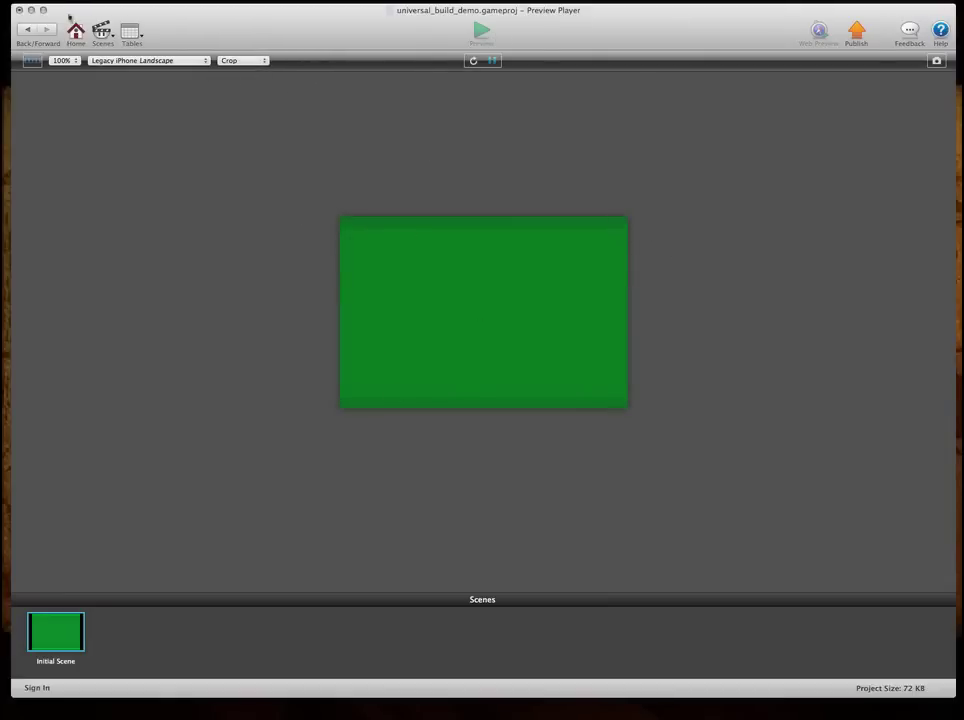
{"action": "left_click", "coordinate": [142, 61]}
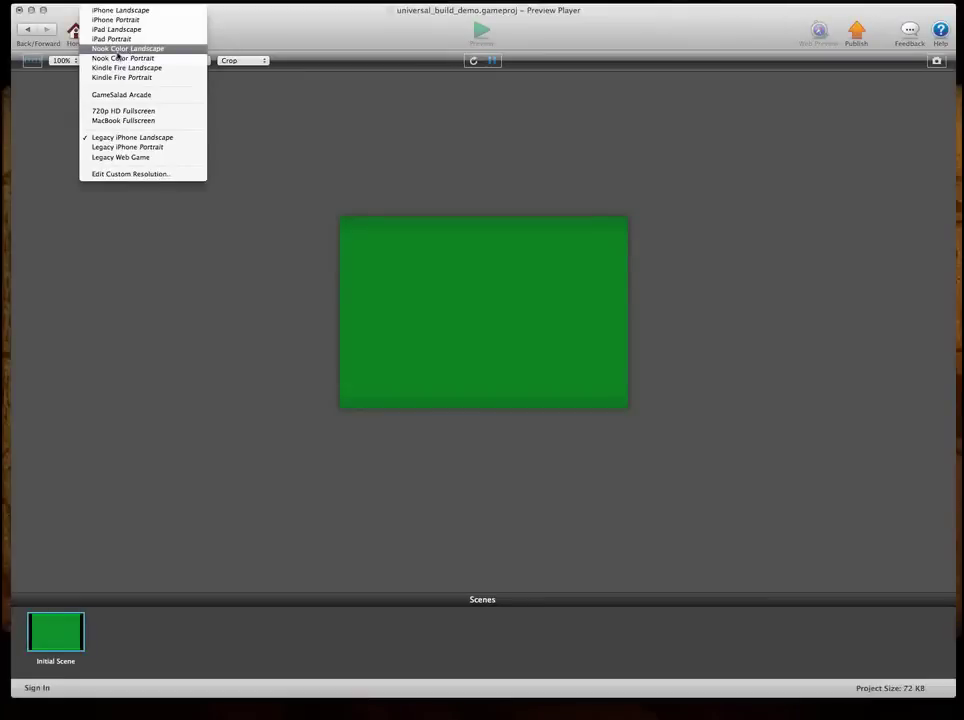
{"action": "left_click", "coordinate": [118, 68]}
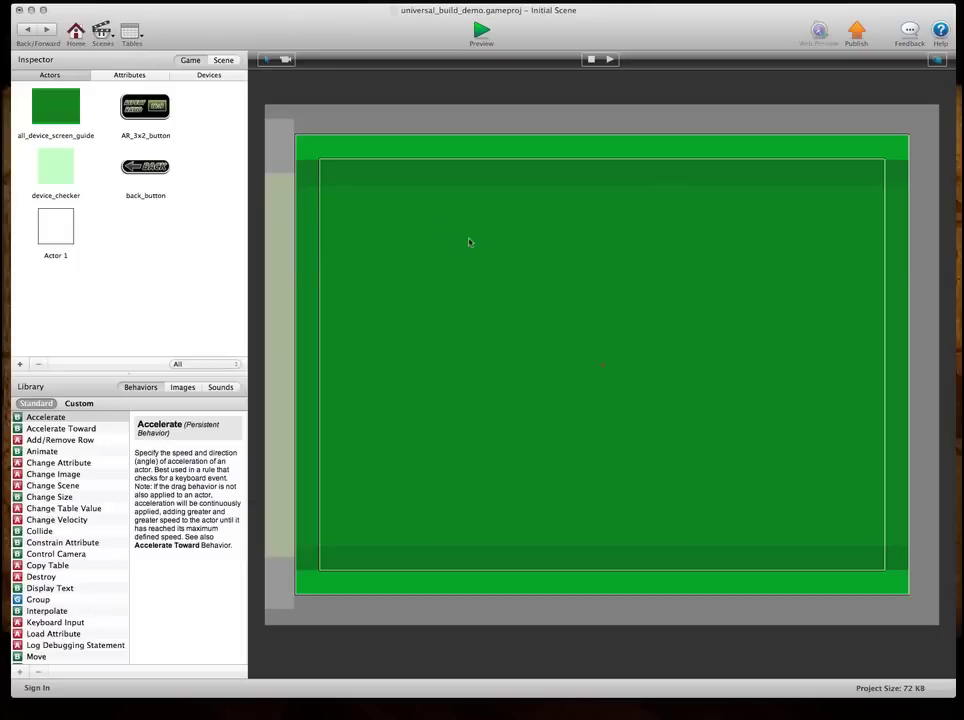
Step: Drag back_button onto the stage and nudge it to the top-left corner
{"action": "left_click_drag", "start_coordinate": [145, 166], "coordinate": [361, 203]}
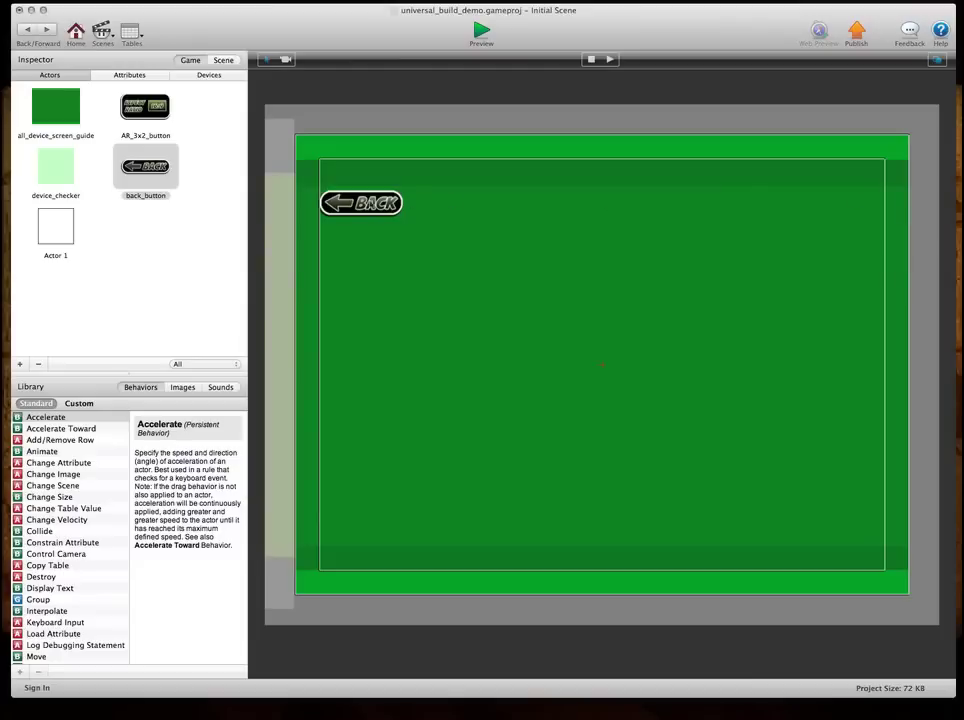
{"action": "mouse_move", "coordinate": [358, 212]}
{"action": "left_mouse_down"}
{"action": "mouse_move", "coordinate": [363, 159]}
{"action": "mouse_move", "coordinate": [367, 205]}
{"action": "left_mouse_up"}
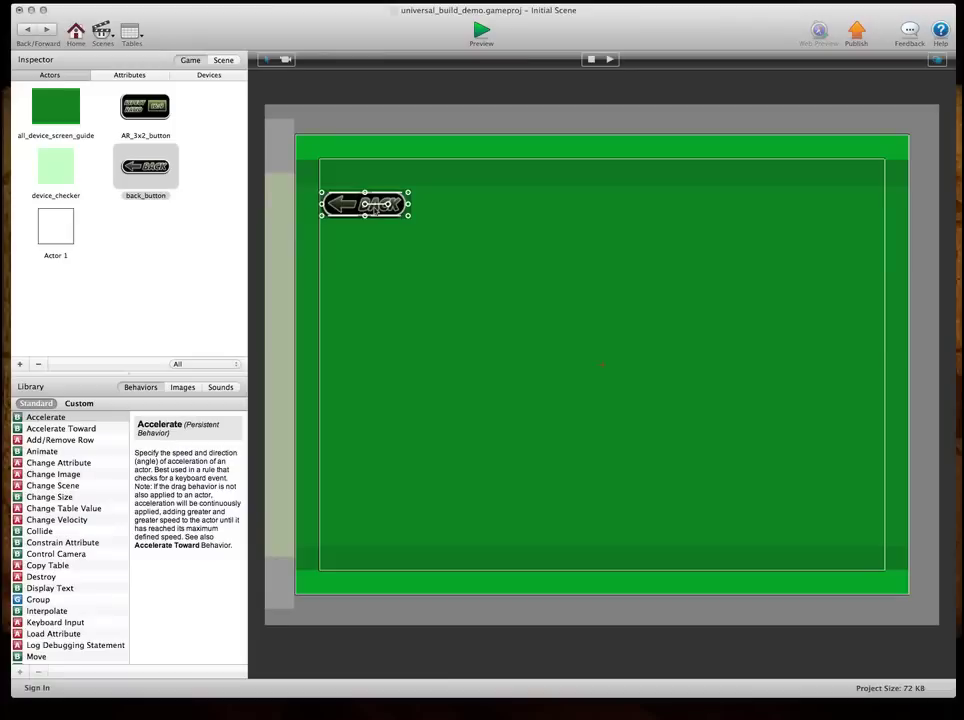
{"action": "left_click", "coordinate": [126, 75]}
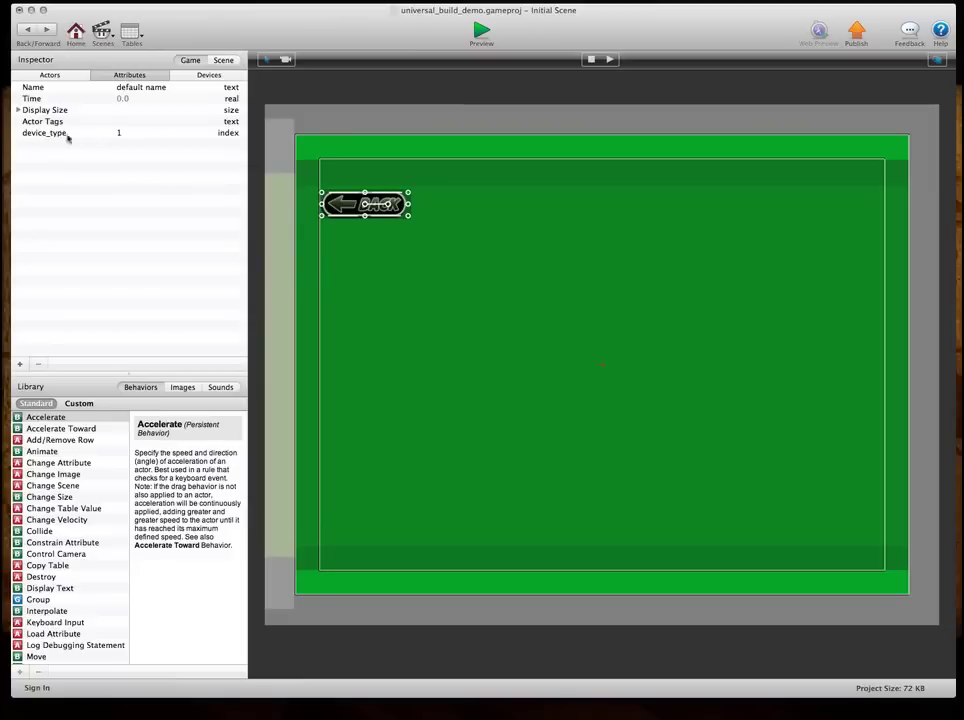
{"action": "left_click", "coordinate": [40, 75]}
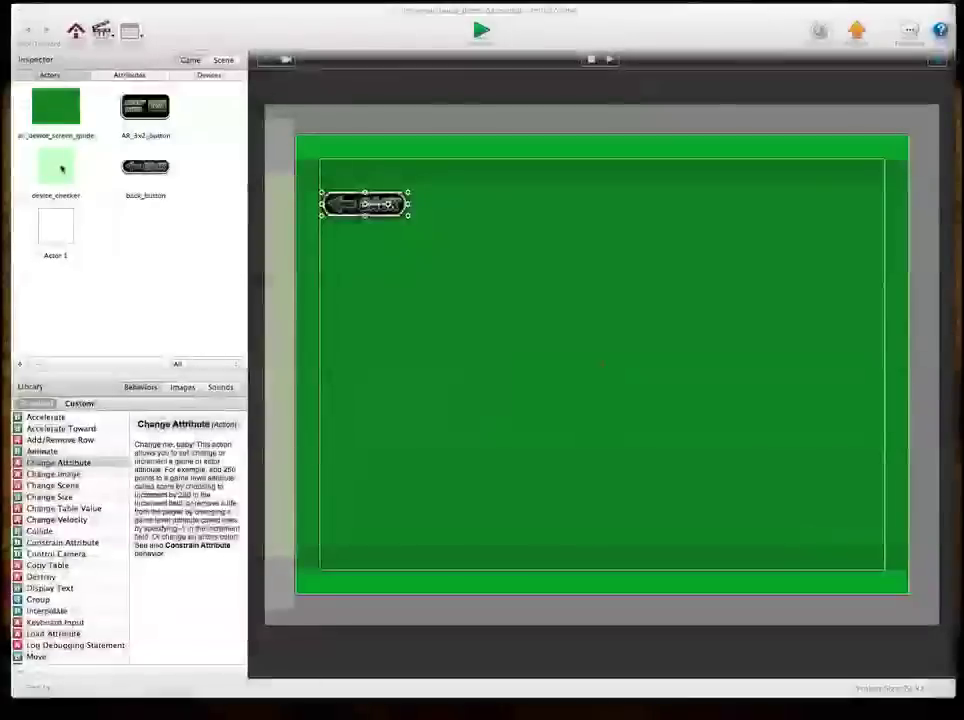
Step: Open device_checker and switch the ipad rule's condition type to Attribute
{"action": "double_click", "coordinate": [60, 169]}
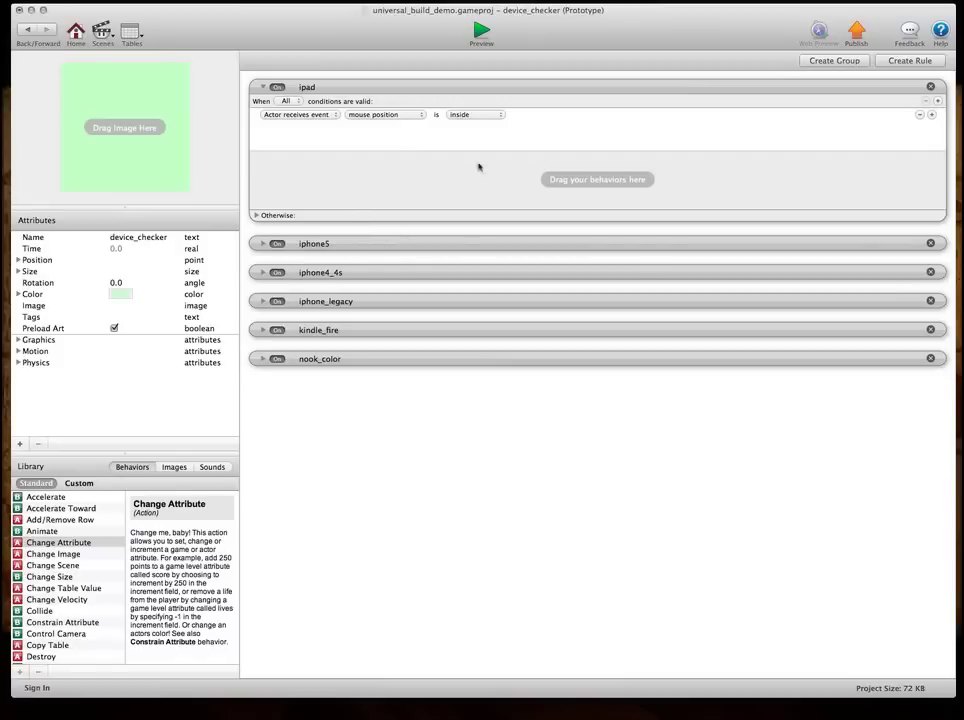
{"action": "left_click", "coordinate": [287, 115]}
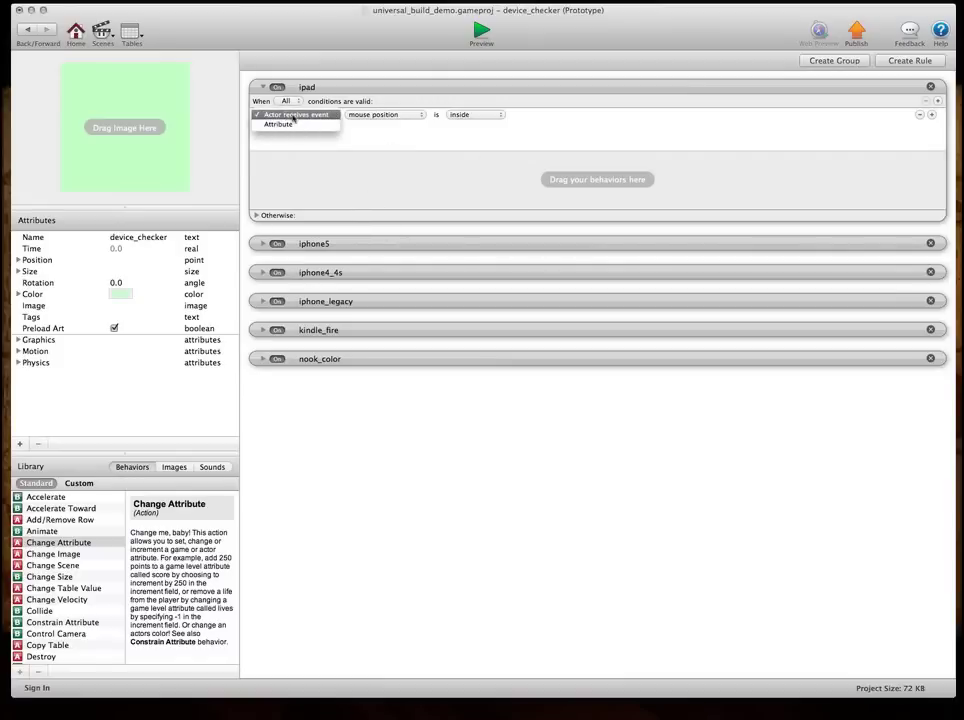
{"action": "left_click", "coordinate": [283, 125]}
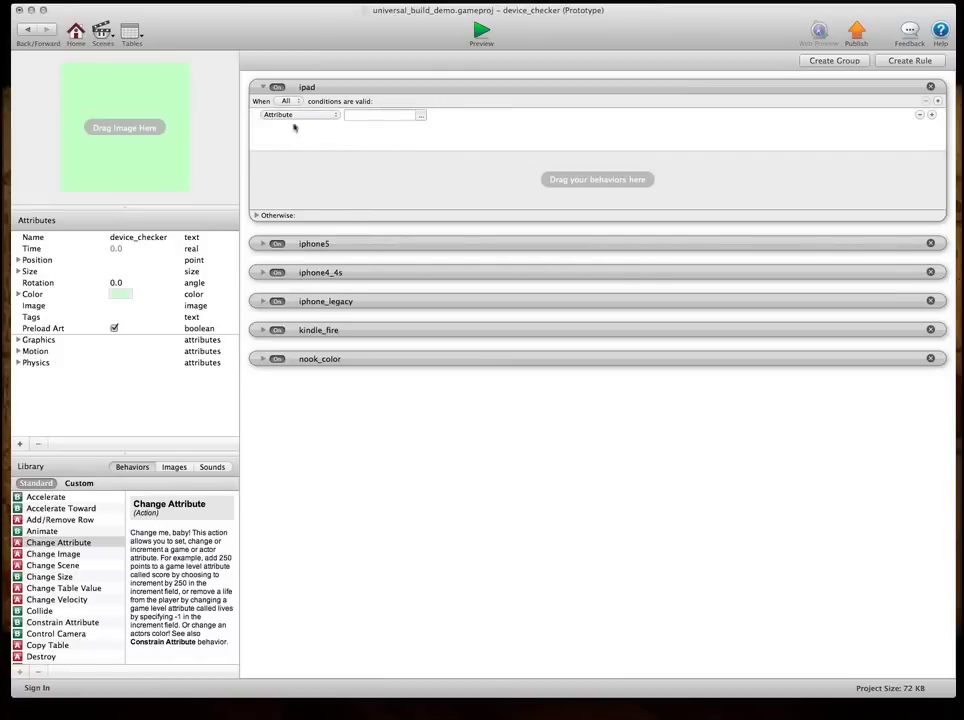
Step: Make the condition compare Devices > Screen > Size > Height to 768
{"action": "left_click", "coordinate": [419, 116]}
{"action": "left_click", "coordinate": [431, 136]}
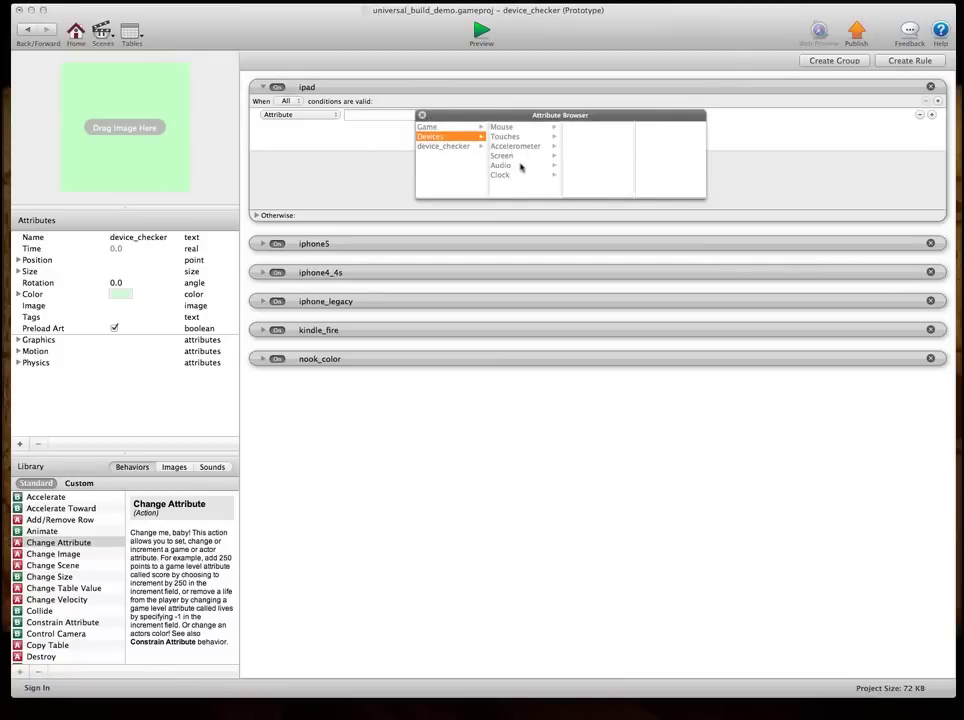
{"action": "left_click", "coordinate": [502, 156]}
{"action": "left_click", "coordinate": [571, 127]}
{"action": "left_click", "coordinate": [649, 137]}
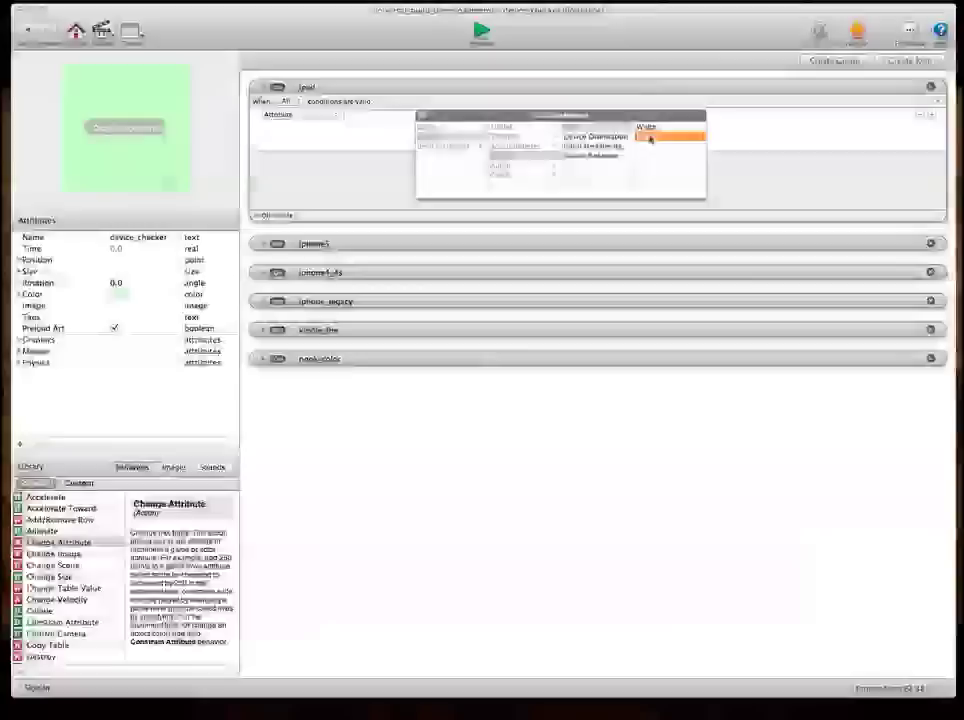
{"action": "double_click", "coordinate": [649, 138]}
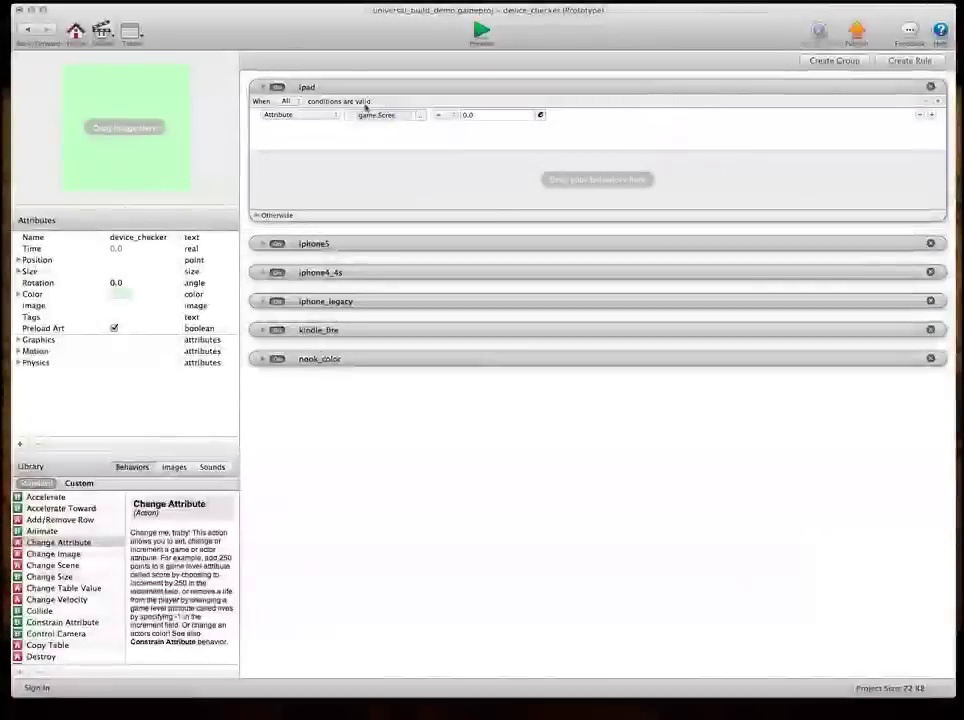
{"action": "left_click", "coordinate": [487, 115]}
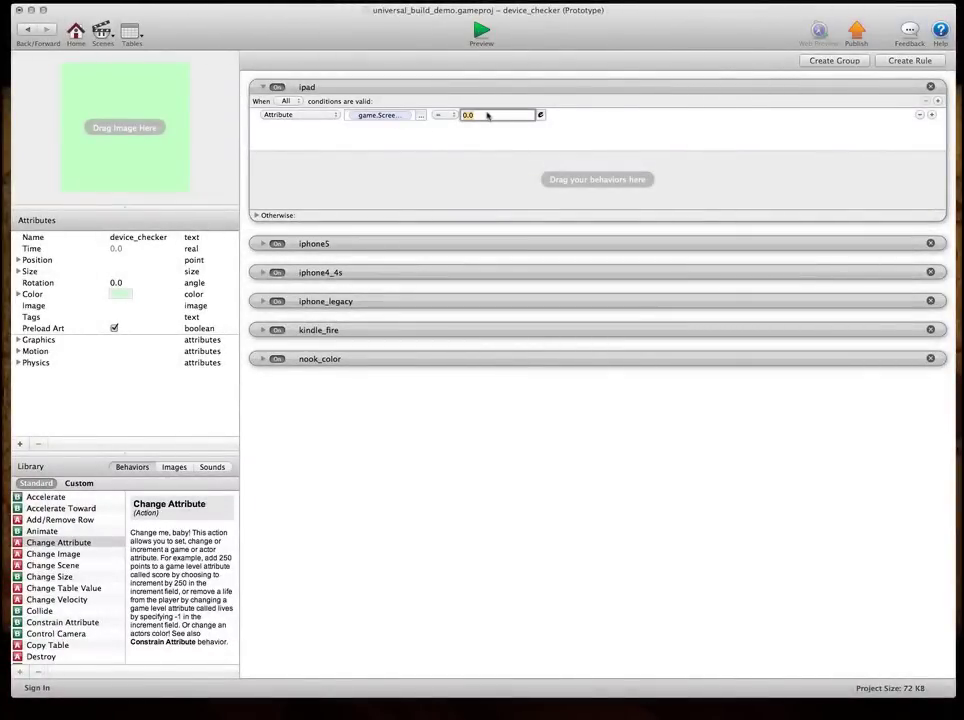
{"action": "type", "text": "768"}
{"action": "key", "text": "Return"}
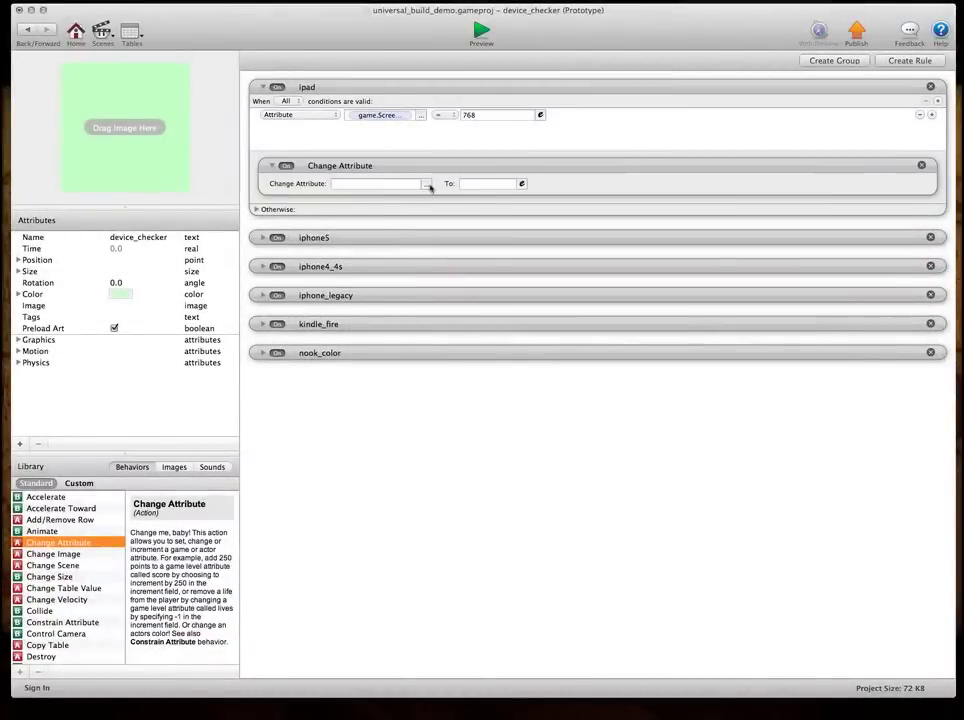
Step: Point the ipad rule's Change Attribute at game.device_type with value 3
{"action": "left_click", "coordinate": [340, 184]}
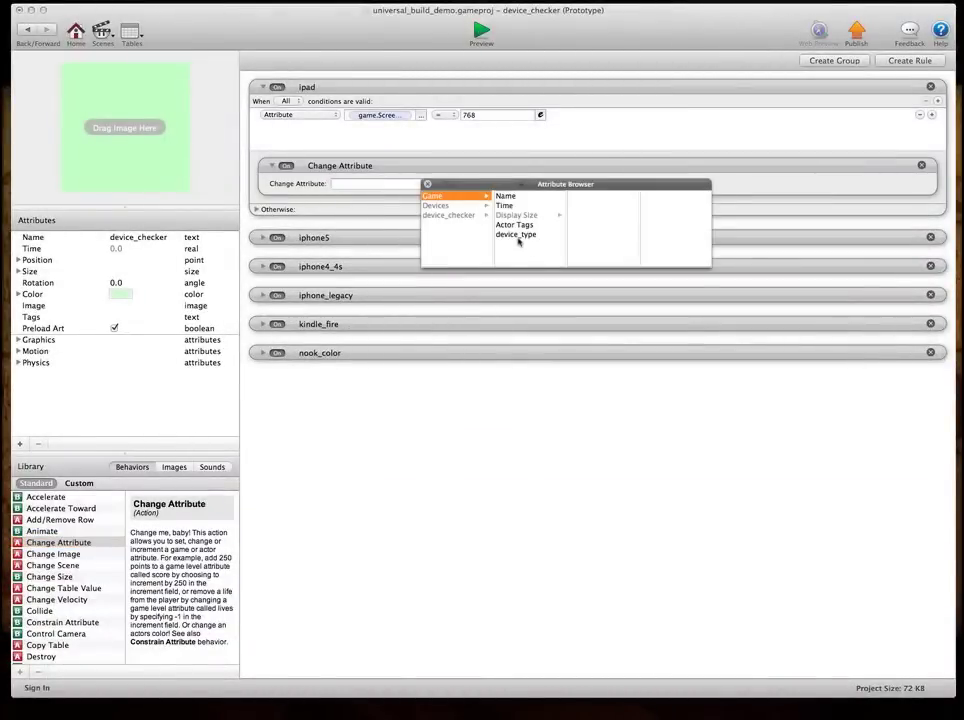
{"action": "double_click", "coordinate": [521, 234]}
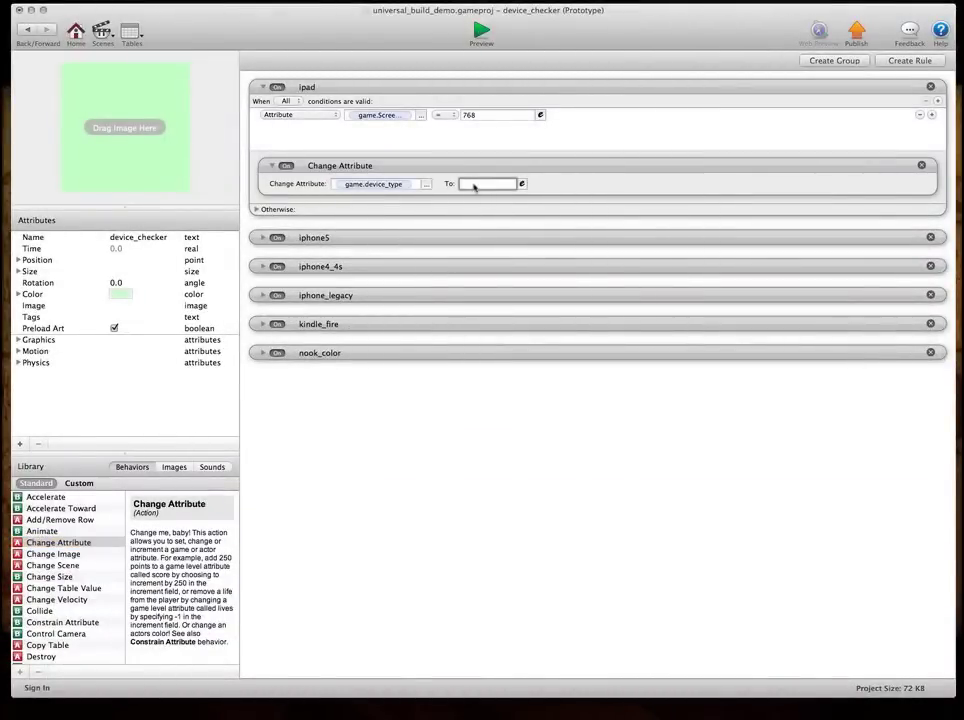
{"action": "type", "text": "3"}
{"action": "left_click", "coordinate": [609, 178]}
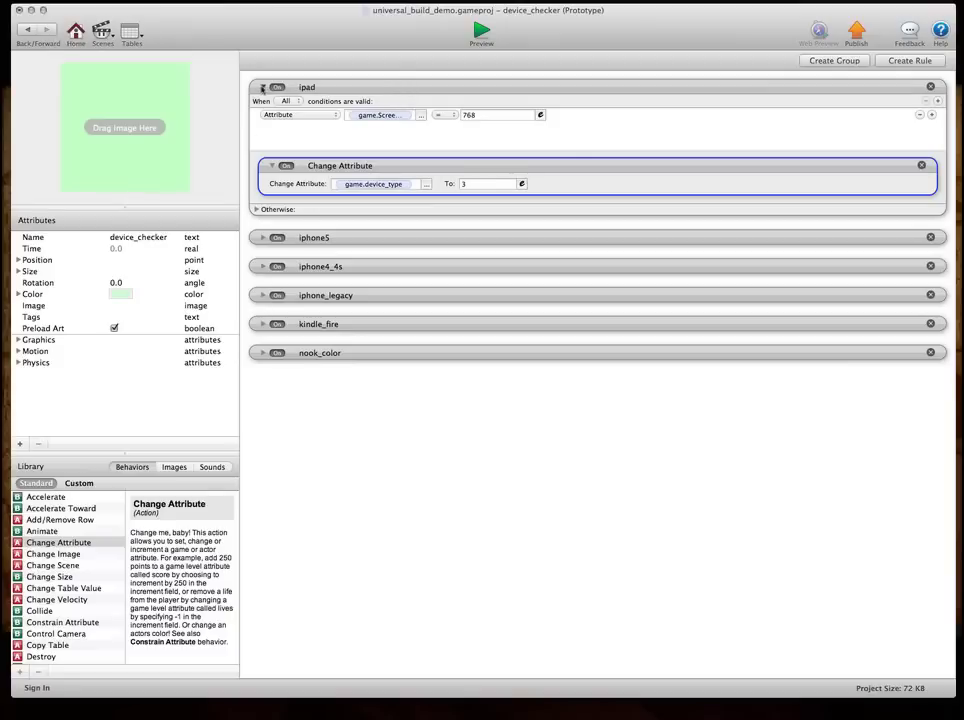
Step: Collapse the ipad rule, return to the Initial Scene, and open back_button's editor
{"action": "left_click", "coordinate": [263, 88]}
{"action": "left_click", "coordinate": [27, 30]}
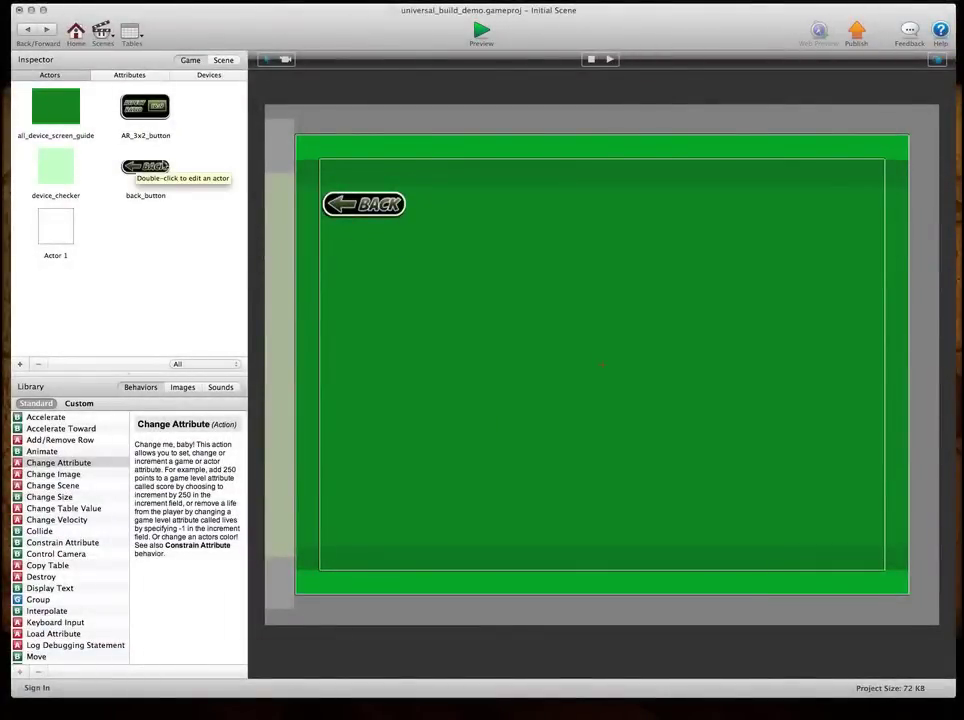
{"action": "left_click", "coordinate": [146, 168]}
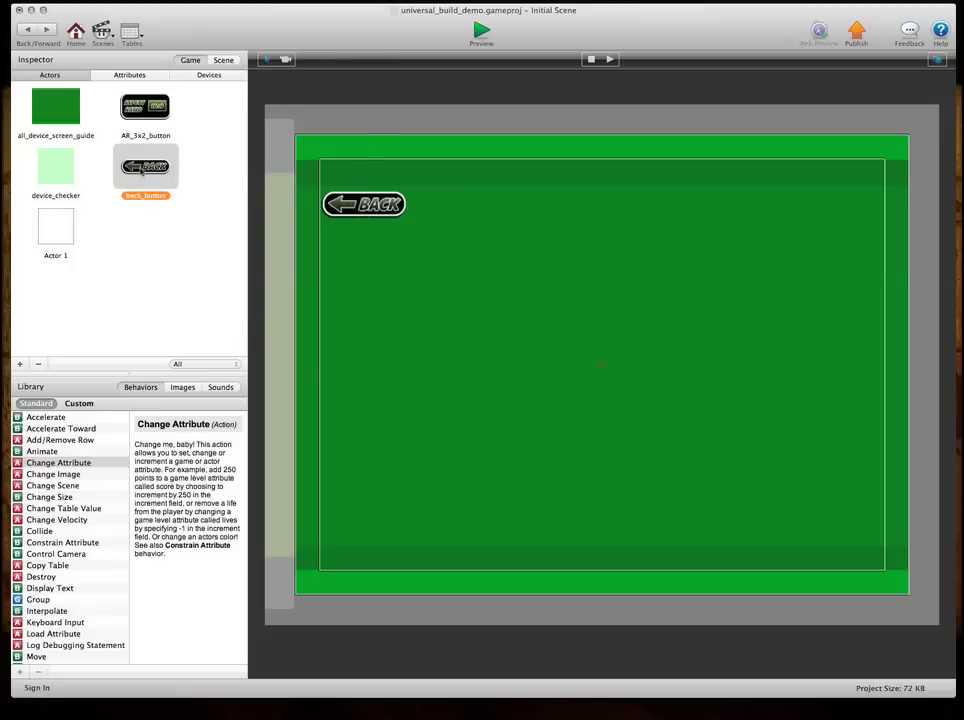
{"action": "double_click", "coordinate": [145, 168]}
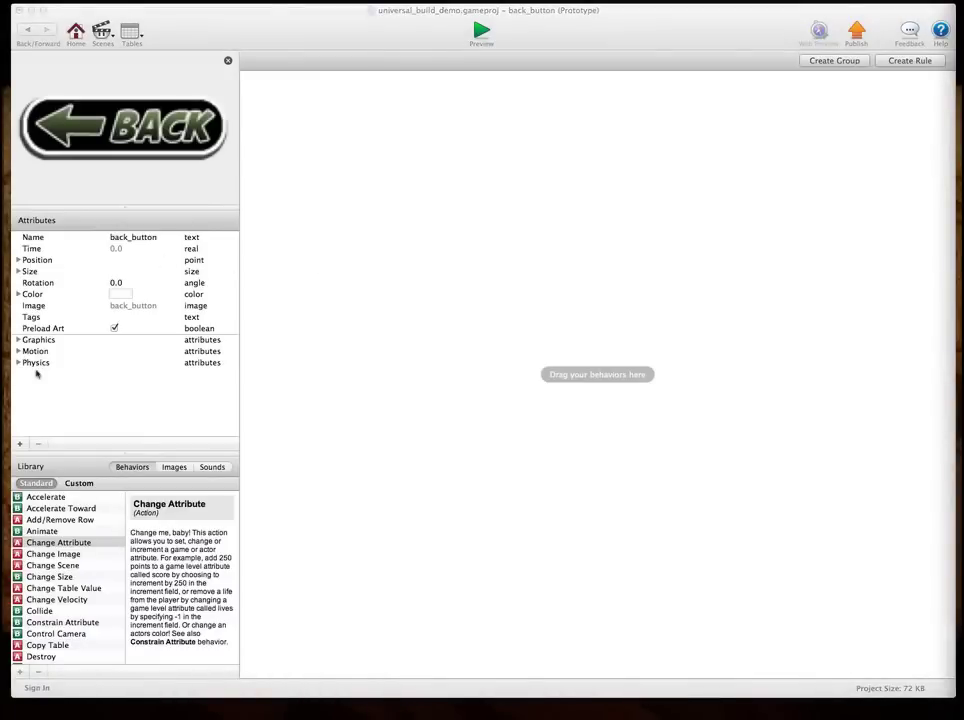
Step: Add a real-type attribute to back_button and rename it start_y
{"action": "left_click", "coordinate": [20, 445]}
{"action": "left_click", "coordinate": [491, 91]}
{"action": "left_click", "coordinate": [611, 116]}
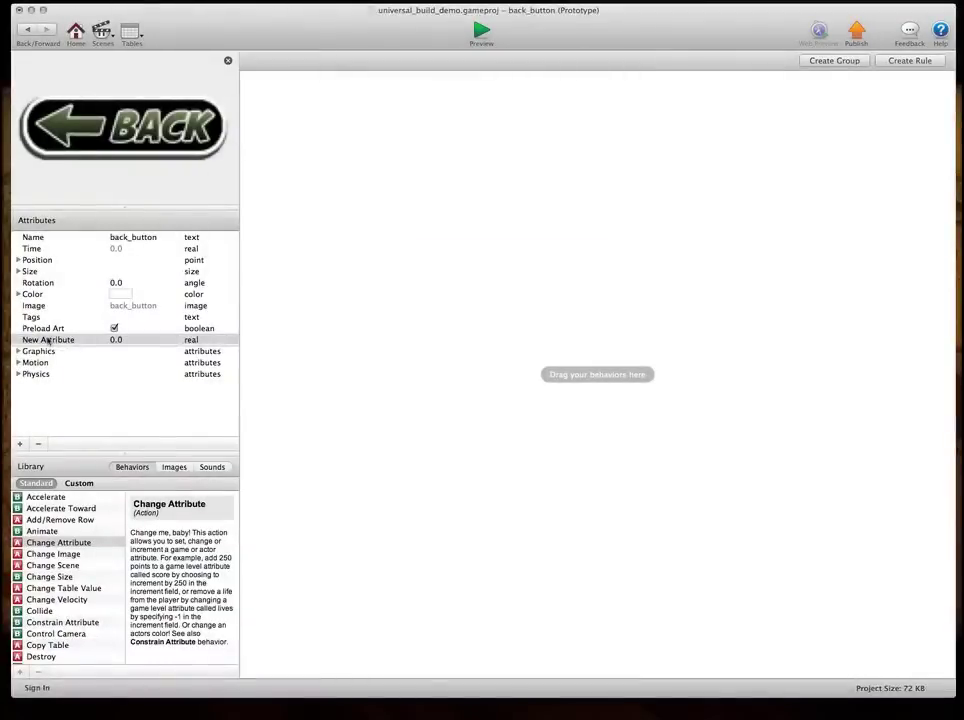
{"action": "double_click", "coordinate": [47, 340]}
{"action": "type", "text": "start_y"}
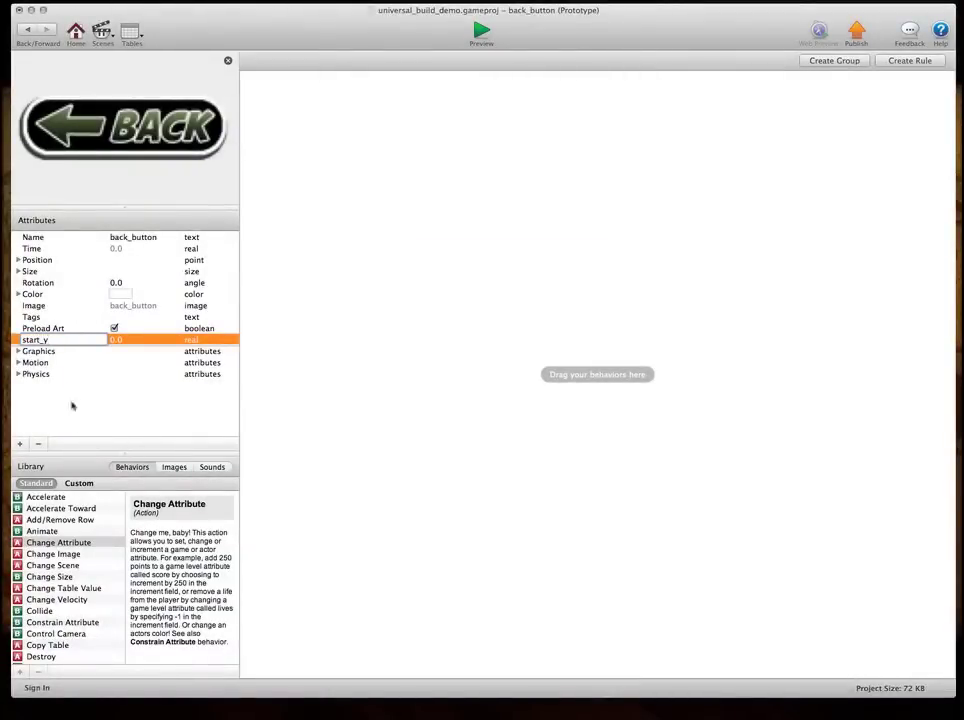
{"action": "left_click", "coordinate": [86, 408]}
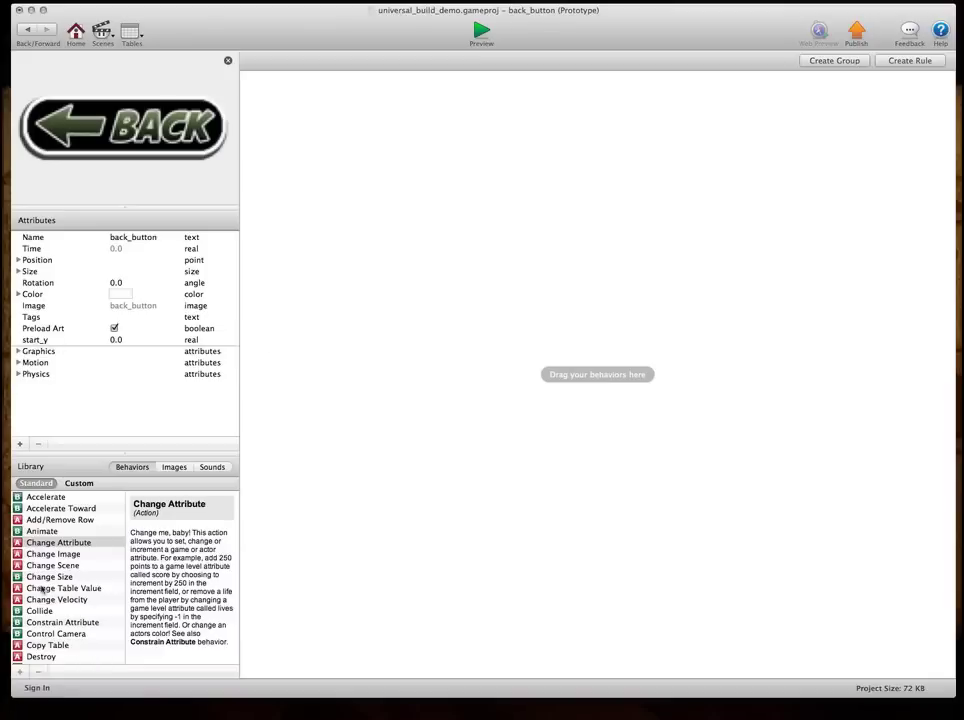
Step: Add a Change Attribute behavior to back_button that targets self.start_y
{"action": "left_click_drag", "start_coordinate": [43, 545], "coordinate": [392, 110]}
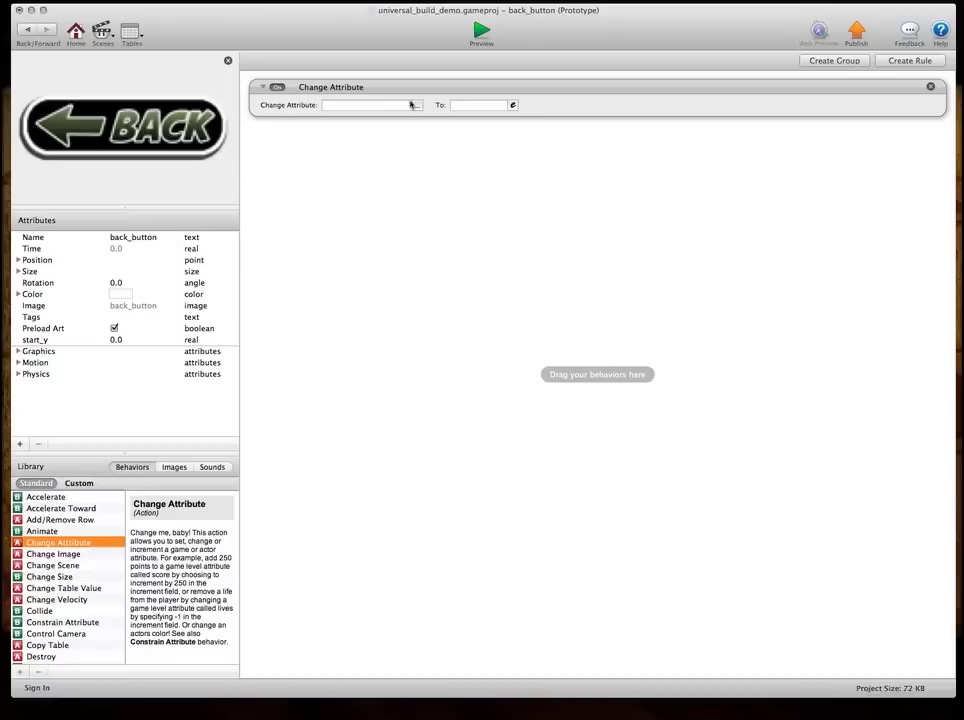
{"action": "left_click", "coordinate": [418, 106]}
{"action": "left_click", "coordinate": [440, 136]}
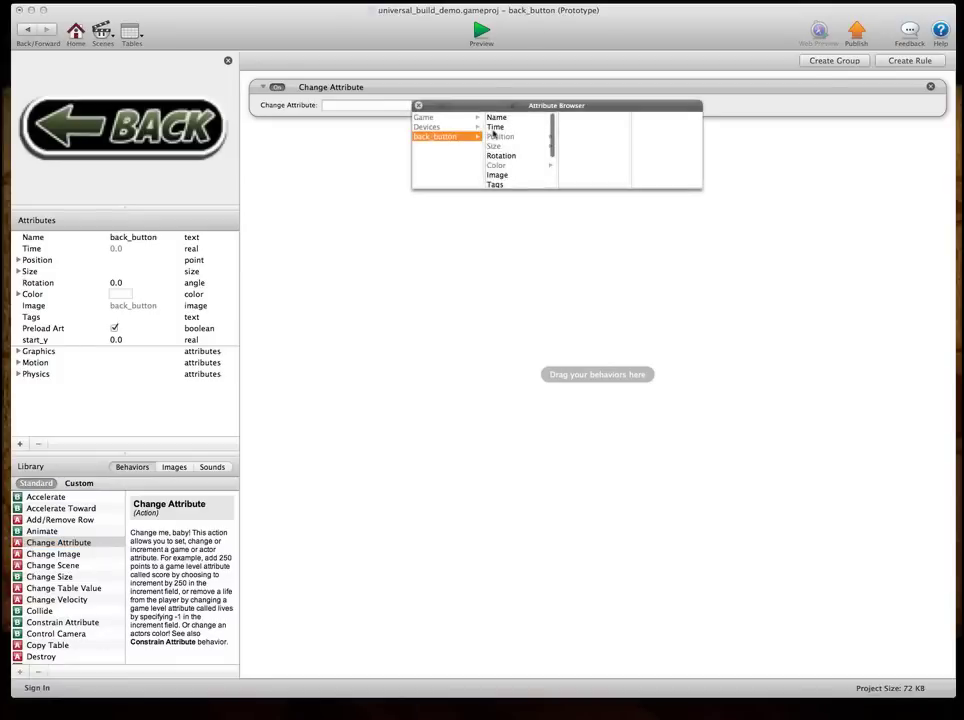
{"action": "left_click", "coordinate": [499, 137]}
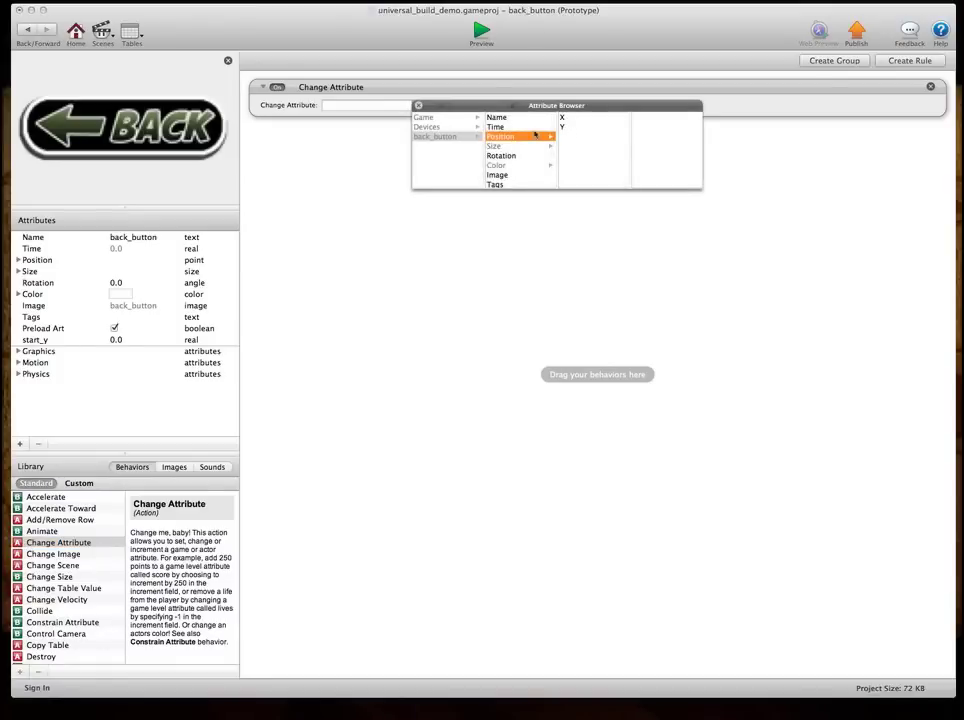
{"action": "scroll", "coordinate": [498, 172], "scroll_direction": "down", "scroll_amount": 3}
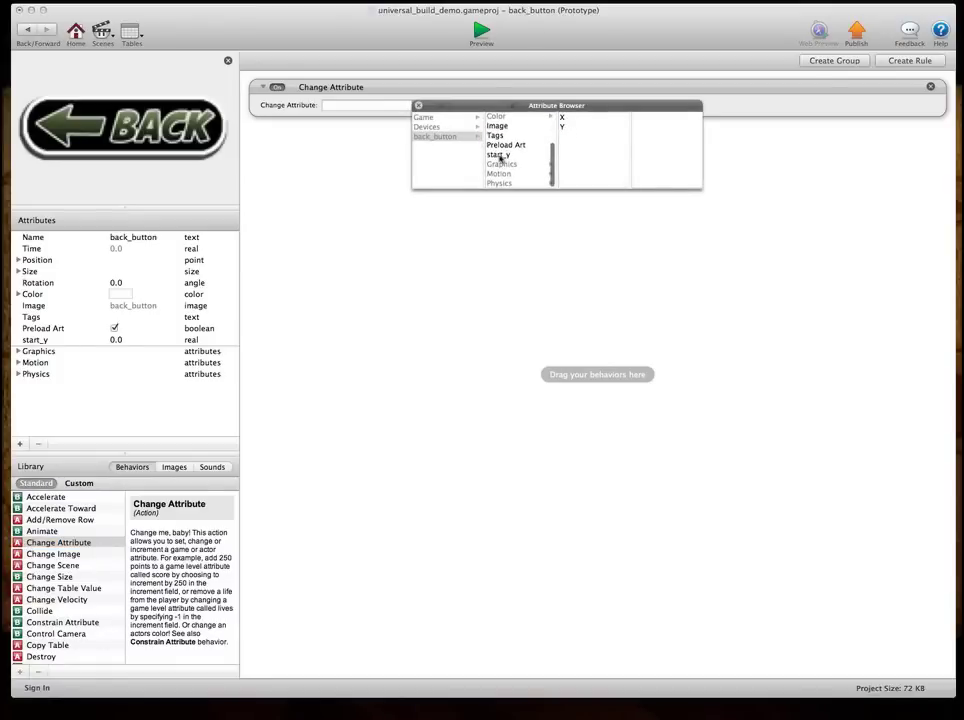
{"action": "left_click", "coordinate": [498, 156]}
Step: Set the behavior's value expression to self.Position.Y
{"action": "left_click", "coordinate": [512, 104]}
{"action": "left_click", "coordinate": [458, 122]}
{"action": "left_click", "coordinate": [461, 159]}
{"action": "left_click", "coordinate": [553, 161]}
{"action": "left_click", "coordinate": [580, 150]}
Step: Confirm the self.Position.Y expression, add a new Rule, and make its condition attribute-based
{"action": "key", "text": "Return"}
{"action": "left_click", "coordinate": [922, 60]}
{"action": "left_click", "coordinate": [300, 166]}
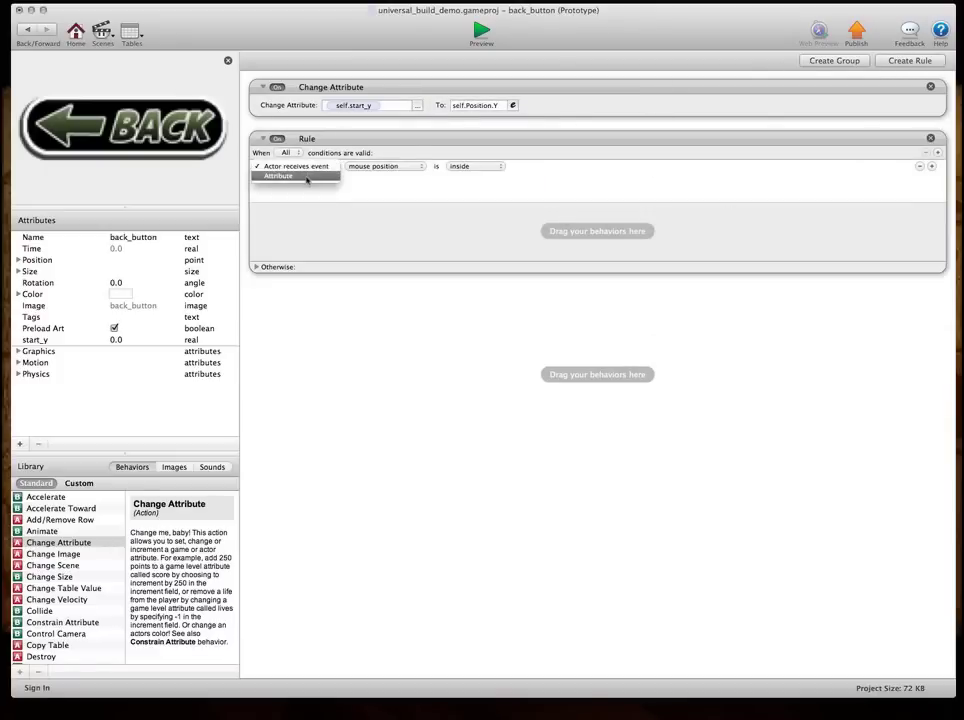
{"action": "left_click", "coordinate": [302, 178]}
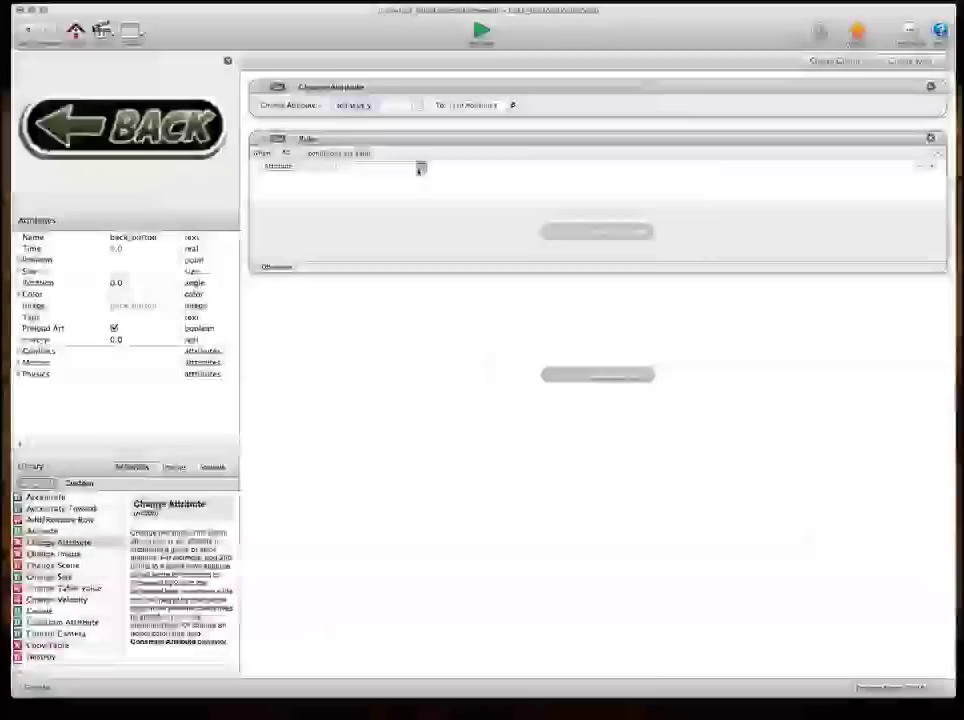
Step: Set the rule to test game.device_type against the value 1
{"action": "left_click", "coordinate": [420, 166]}
{"action": "left_click", "coordinate": [430, 178]}
{"action": "left_click", "coordinate": [506, 217]}
{"action": "left_click", "coordinate": [490, 168]}
{"action": "type", "text": "1"}
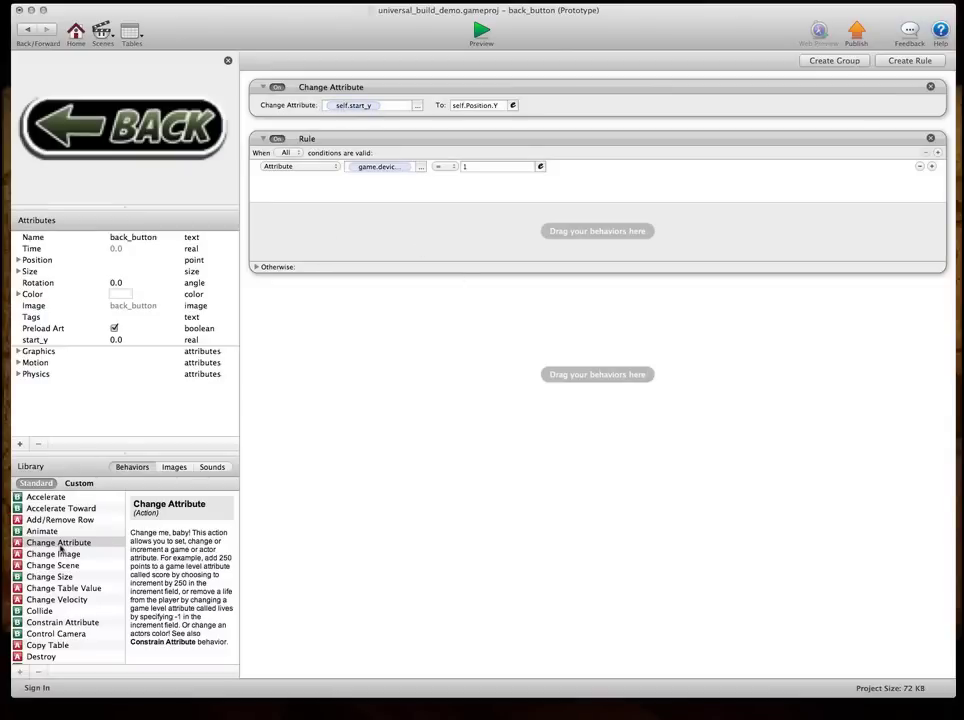
Step: Add a Change Attribute inside the rule that targets self.Position.Y
{"action": "left_click_drag", "start_coordinate": [60, 542], "coordinate": [360, 245]}
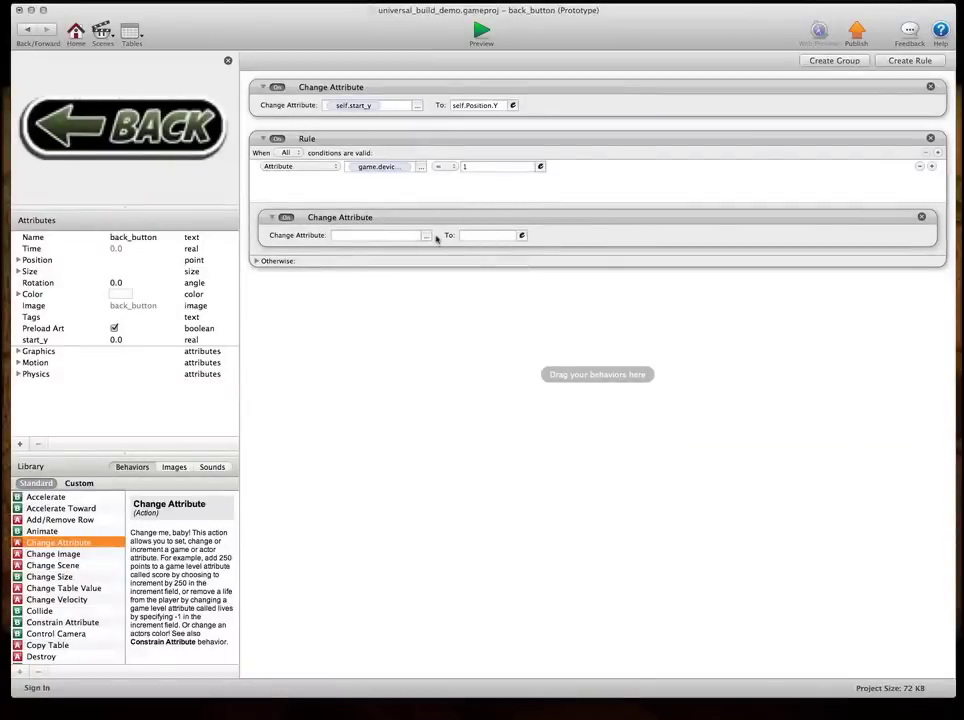
{"action": "left_click", "coordinate": [425, 236]}
{"action": "left_click", "coordinate": [440, 267]}
{"action": "left_click", "coordinate": [510, 267]}
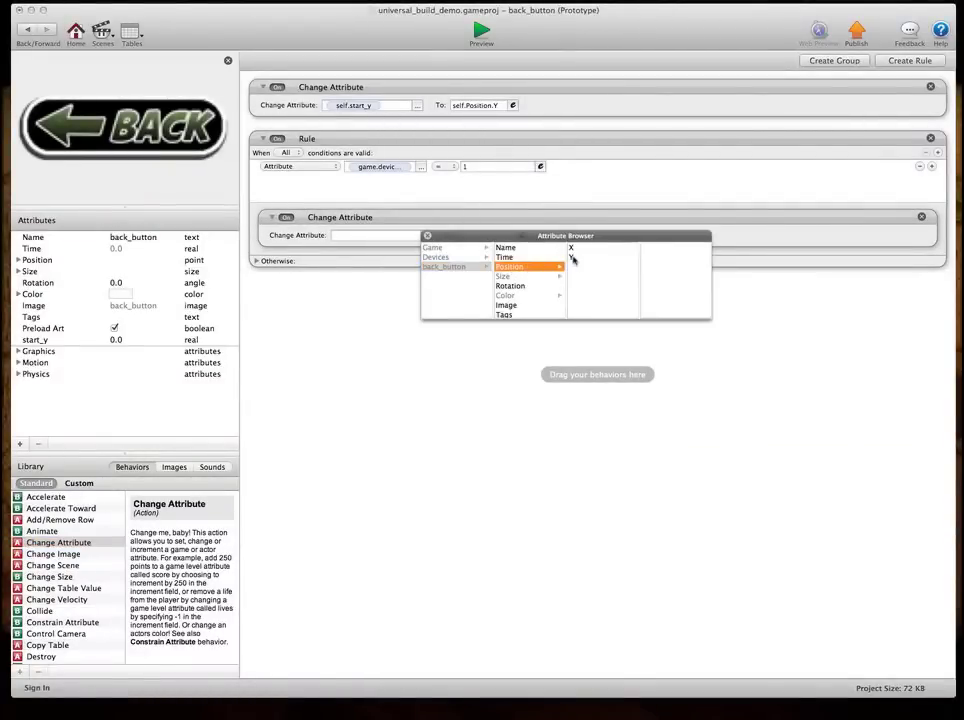
{"action": "left_click", "coordinate": [571, 258]}
Step: Set the new Y value to self.start_y
{"action": "left_click", "coordinate": [513, 236]}
{"action": "left_click", "coordinate": [467, 254]}
{"action": "left_click", "coordinate": [471, 289]}
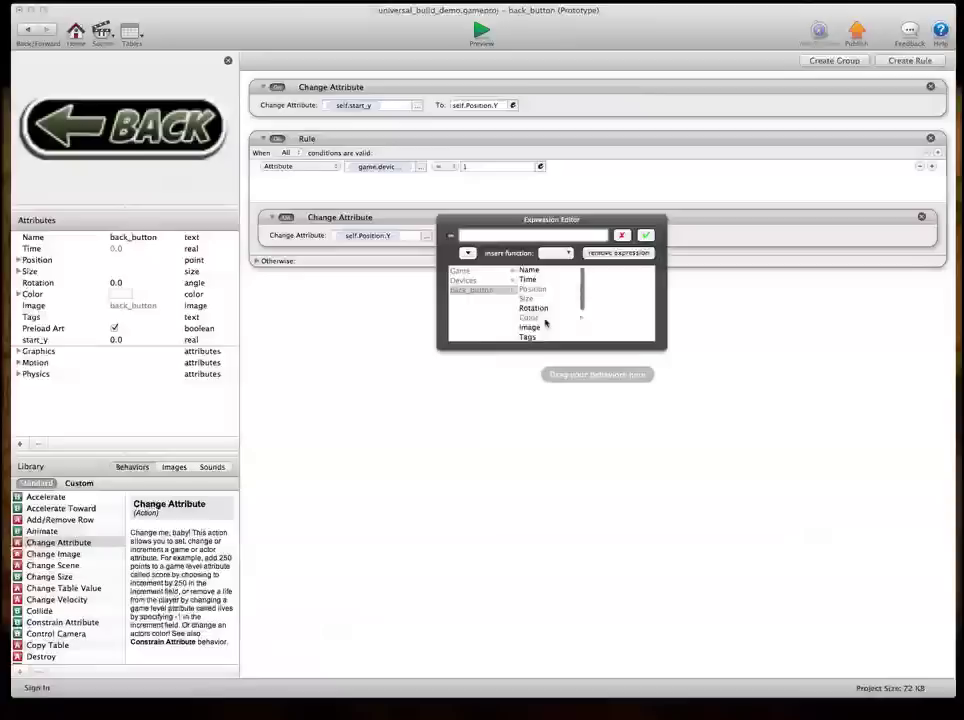
{"action": "scroll", "coordinate": [528, 316], "scroll_direction": "down", "scroll_amount": 3}
{"action": "left_click", "coordinate": [528, 307]}
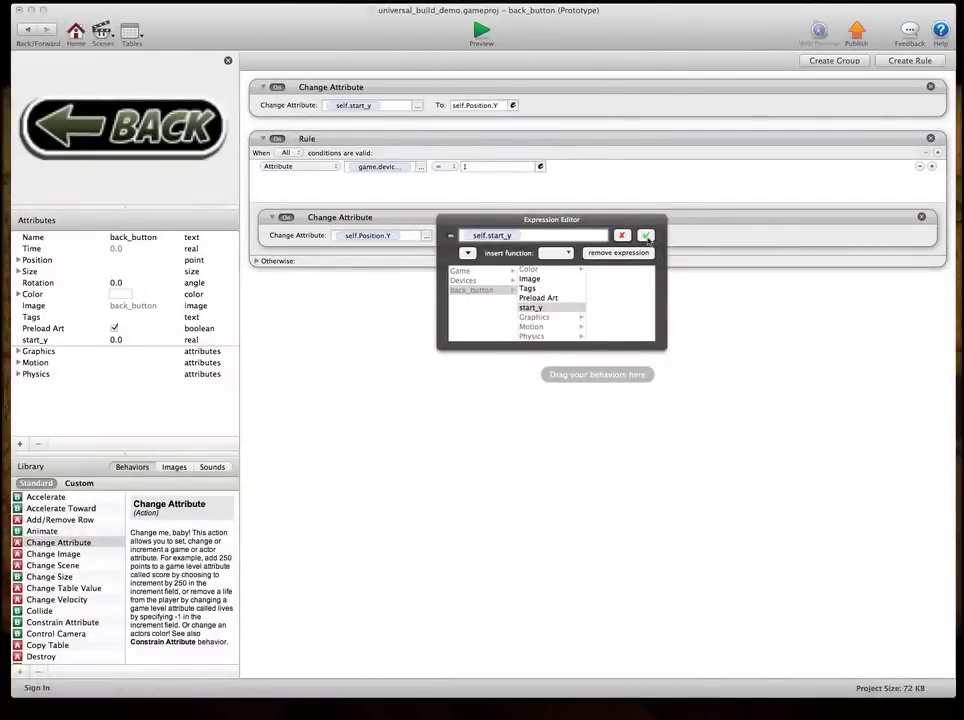
{"action": "left_click", "coordinate": [647, 236]}
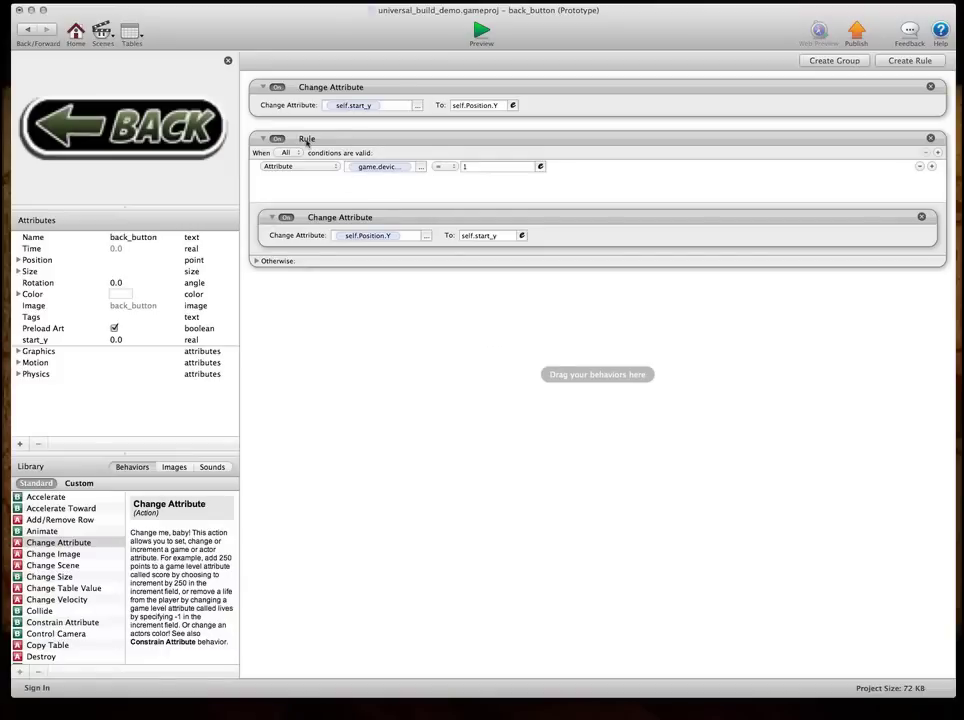
Step: Duplicate the device rule and set the second rule's Y to self.start_y+45
{"action": "left_click", "coordinate": [337, 141]}
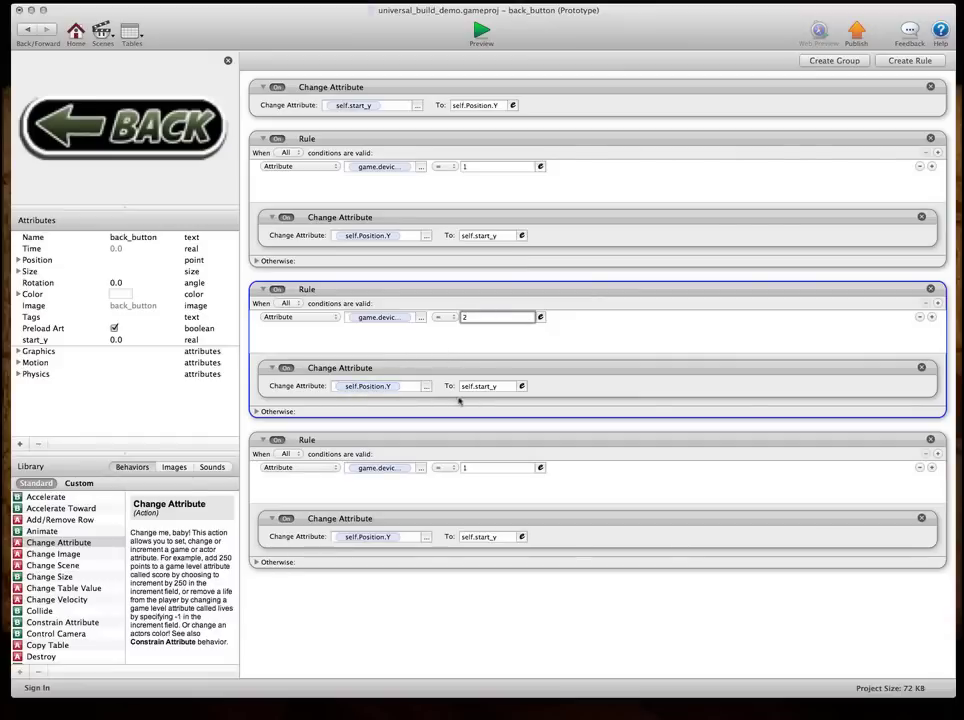
{"action": "left_click", "coordinate": [521, 386]}
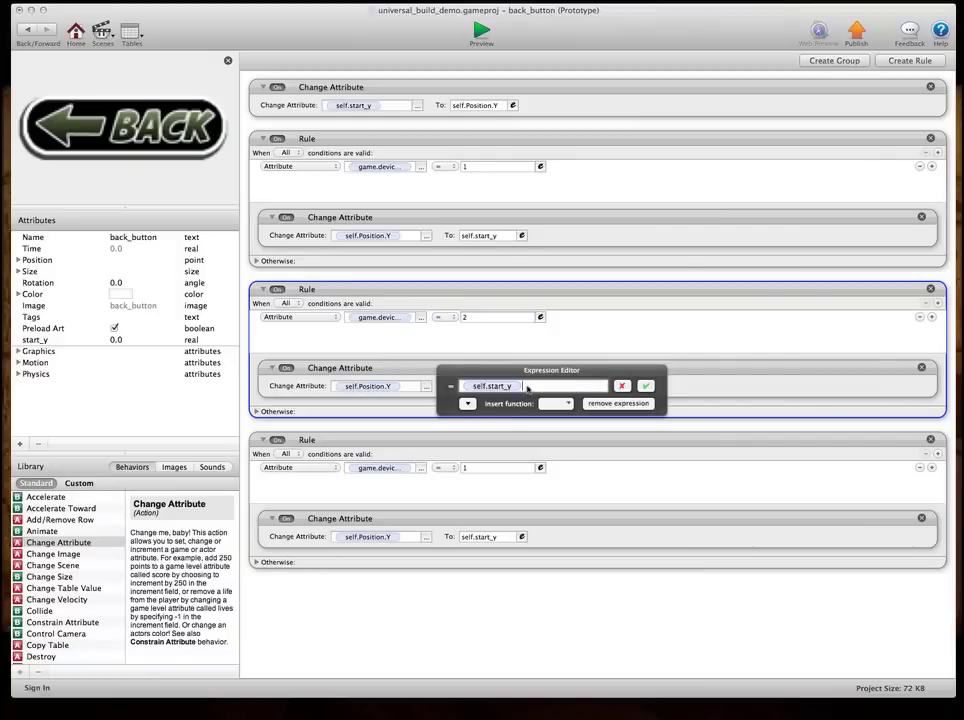
{"action": "type", "text": "+45"}
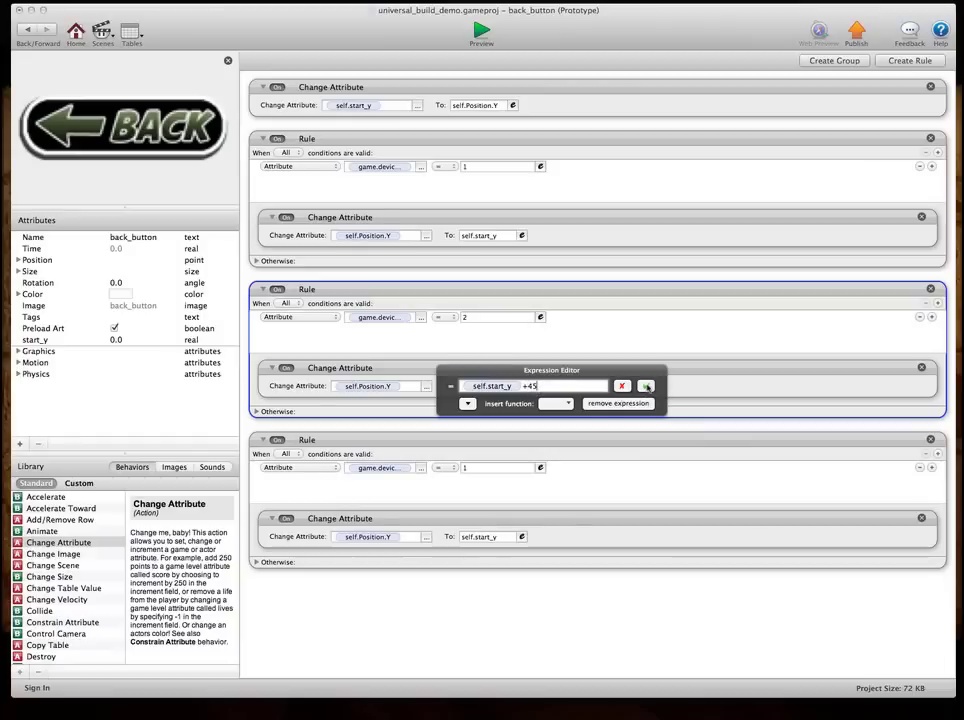
{"action": "left_click", "coordinate": [646, 386]}
Step: Set the third rule to device_type 3 with Y at self.start_y+88
{"action": "left_click", "coordinate": [481, 467]}
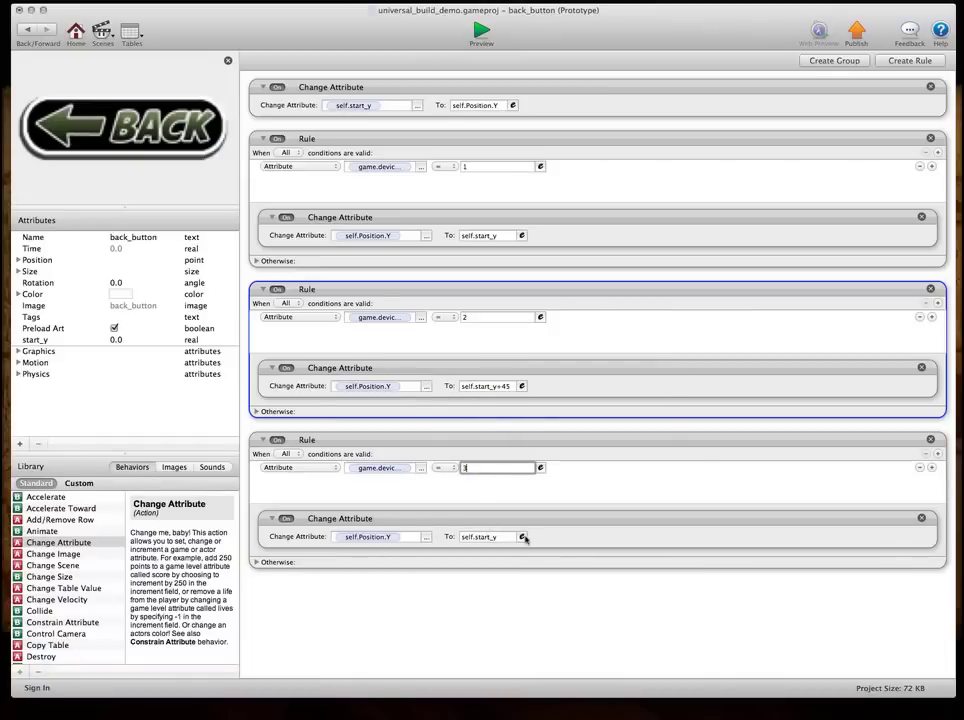
{"action": "left_click", "coordinate": [522, 537]}
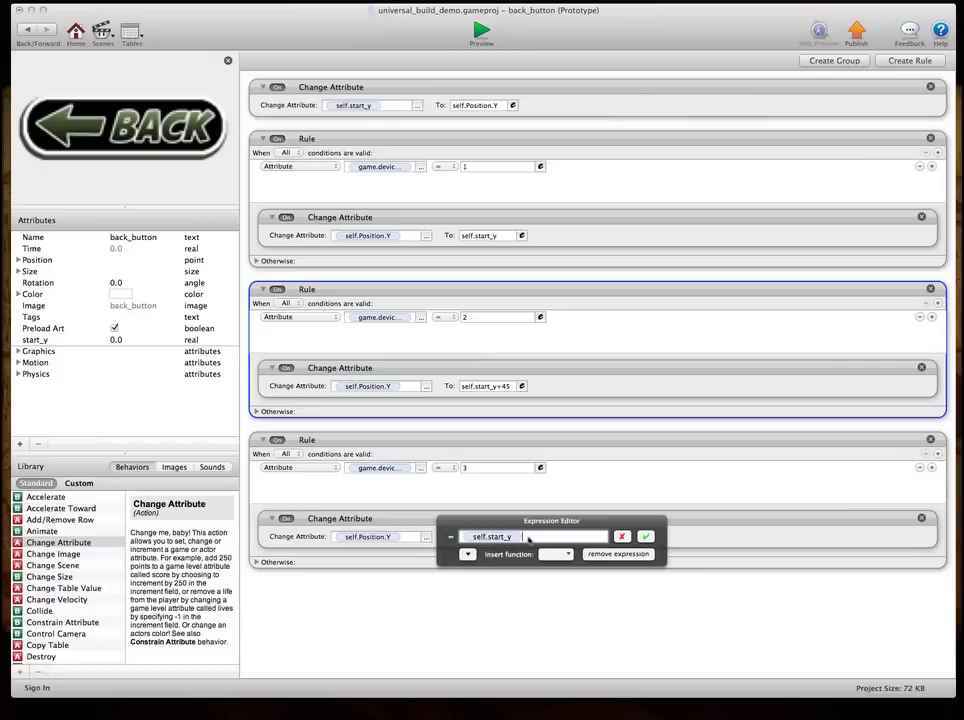
{"action": "type", "text": "+88"}
{"action": "left_click", "coordinate": [646, 537]}
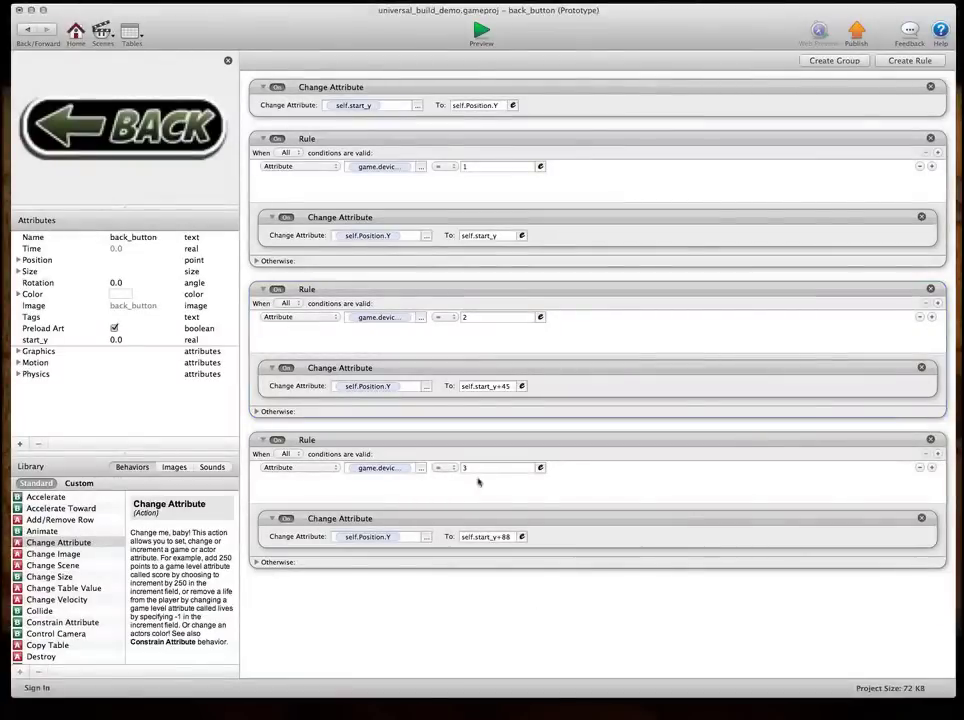
Step: Place device_checker at the scene's top-left and preview on Legacy iPhone Landscape with Crop
{"action": "left_click", "coordinate": [27, 31]}
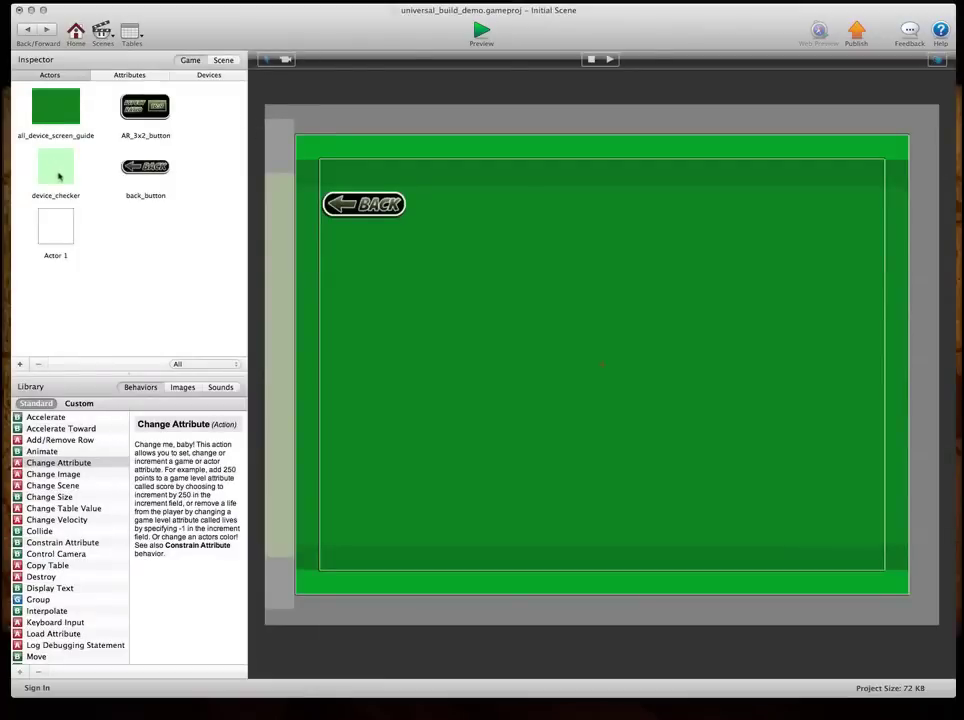
{"action": "left_click_drag", "start_coordinate": [58, 177], "coordinate": [288, 156]}
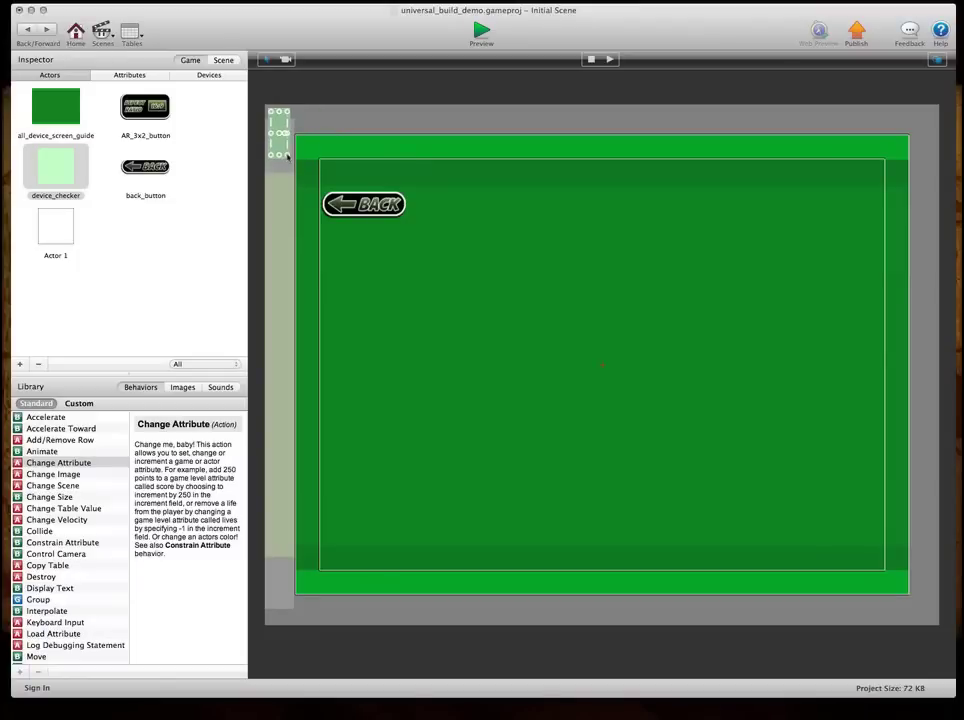
{"action": "left_click", "coordinate": [481, 32]}
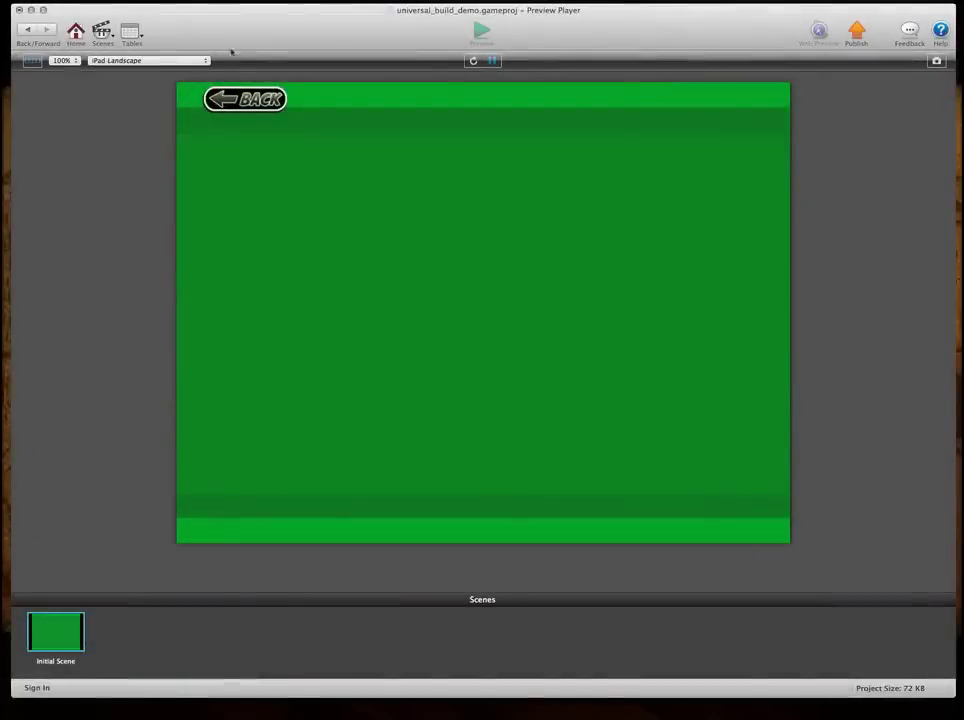
{"action": "left_click", "coordinate": [160, 61]}
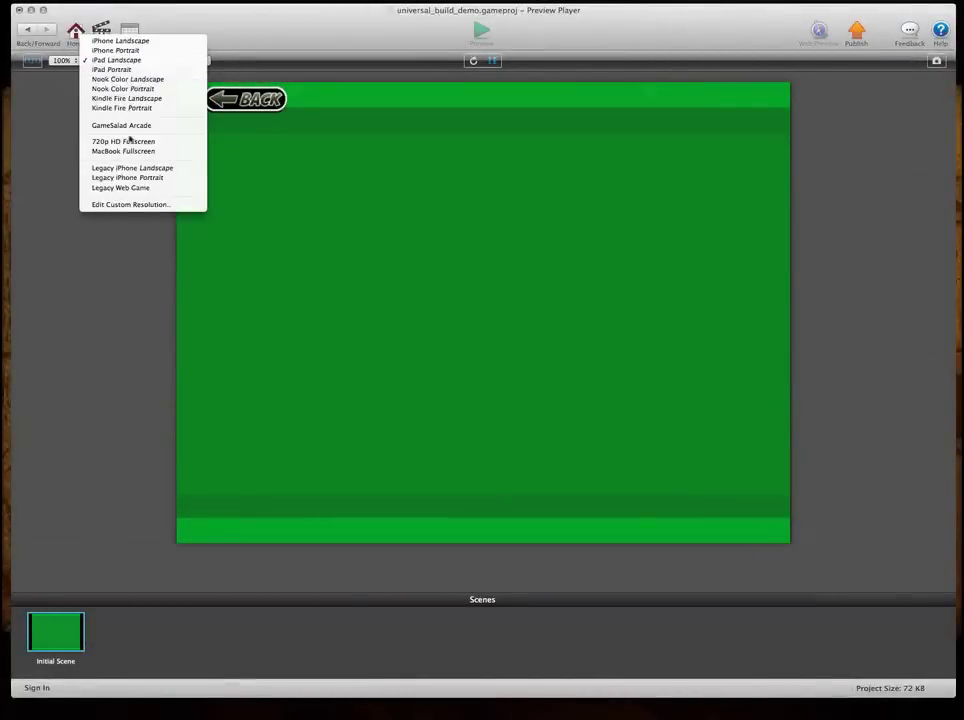
{"action": "left_click", "coordinate": [132, 168]}
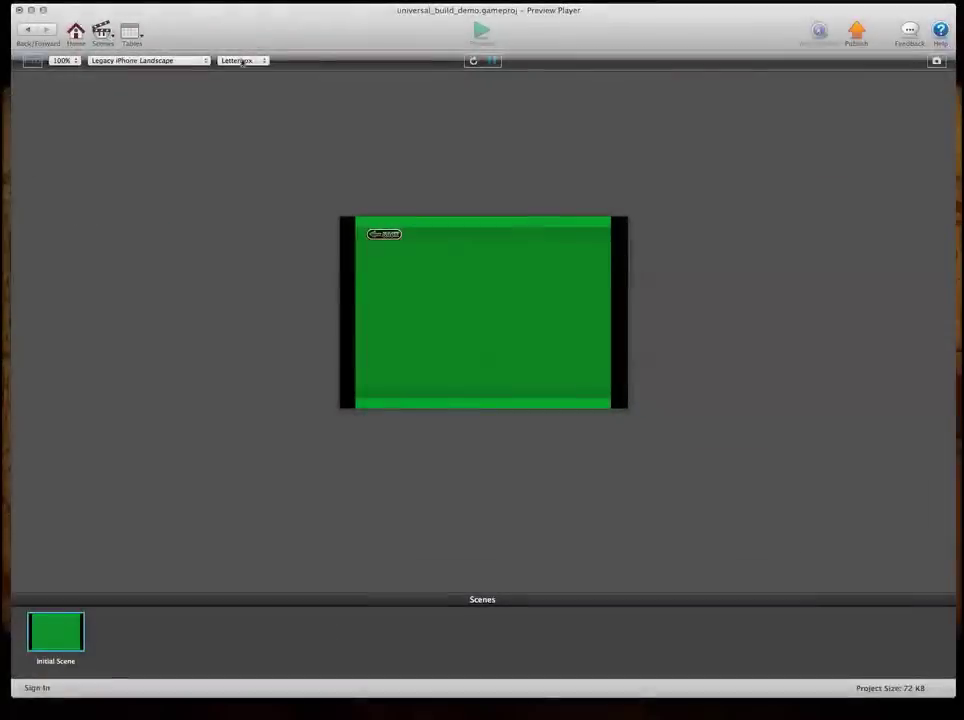
{"action": "left_click", "coordinate": [240, 60]}
{"action": "left_click", "coordinate": [248, 72]}
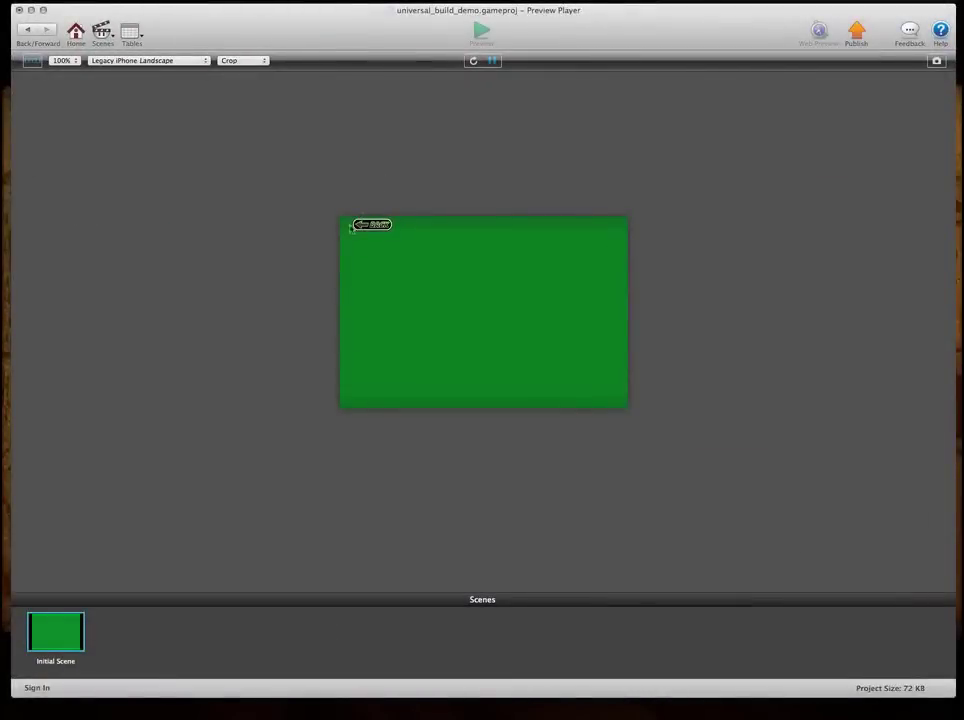
Step: Switch the preview device to Nook Color Landscape
{"action": "left_click", "coordinate": [127, 61]}
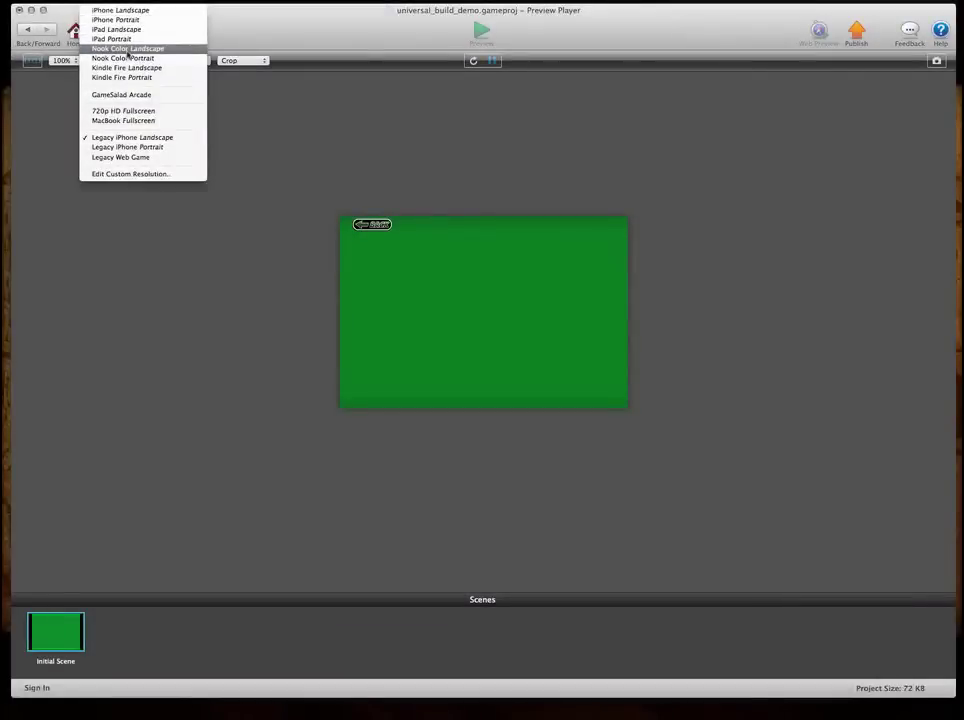
{"action": "left_click", "coordinate": [129, 48]}
{"action": "left_click", "coordinate": [166, 61]}
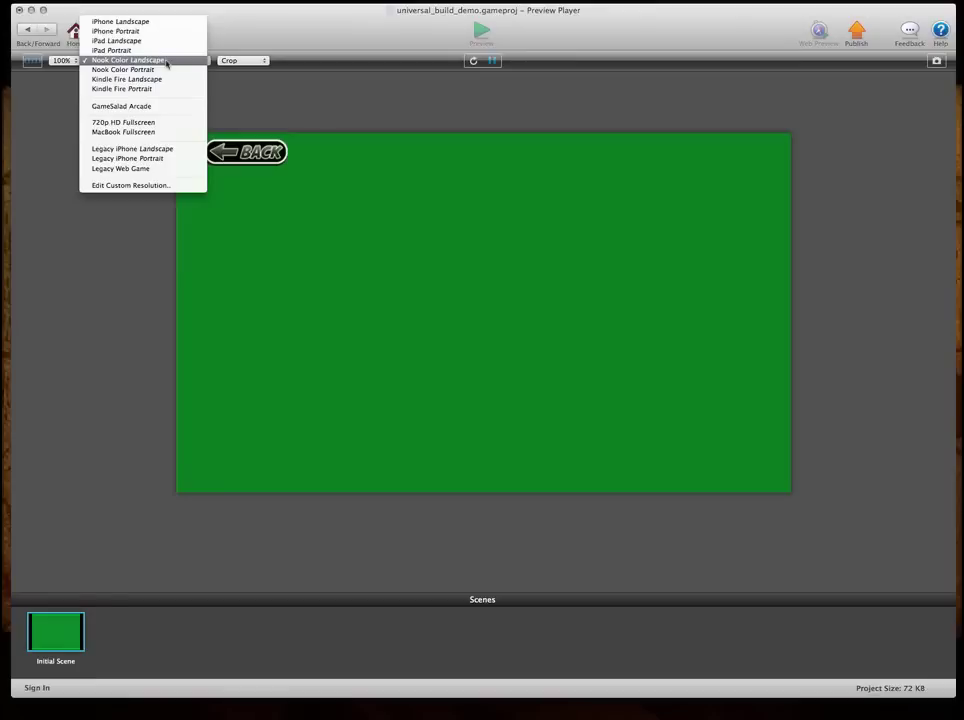
{"action": "left_click", "coordinate": [374, 103]}
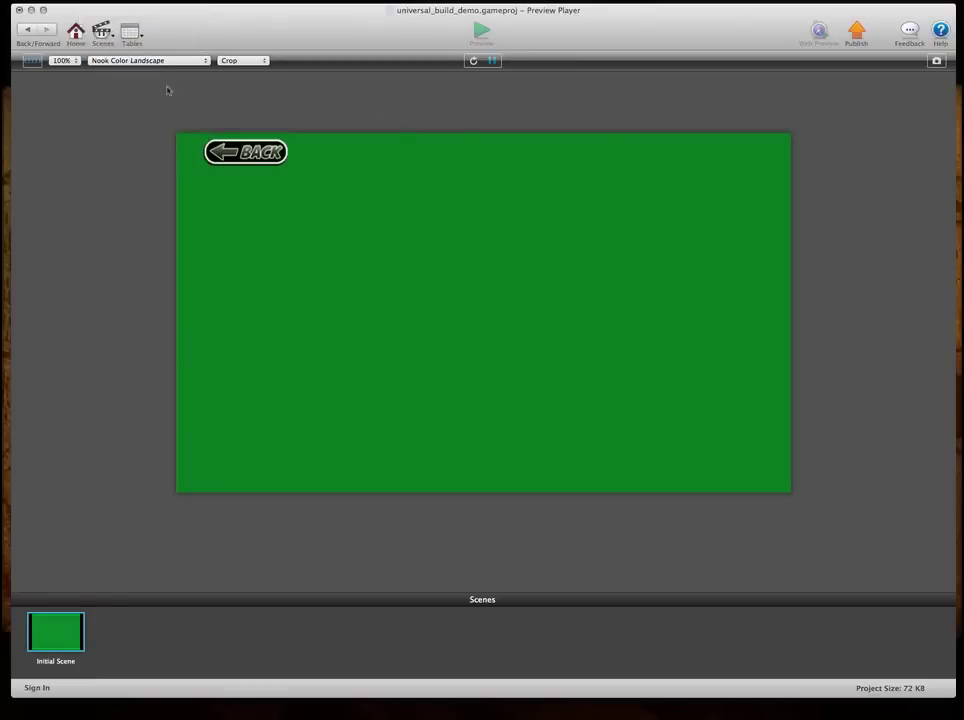
Step: Leave the preview, inspect device_checker's device rules, and nudge its instance slightly lower
{"action": "left_click", "coordinate": [27, 30]}
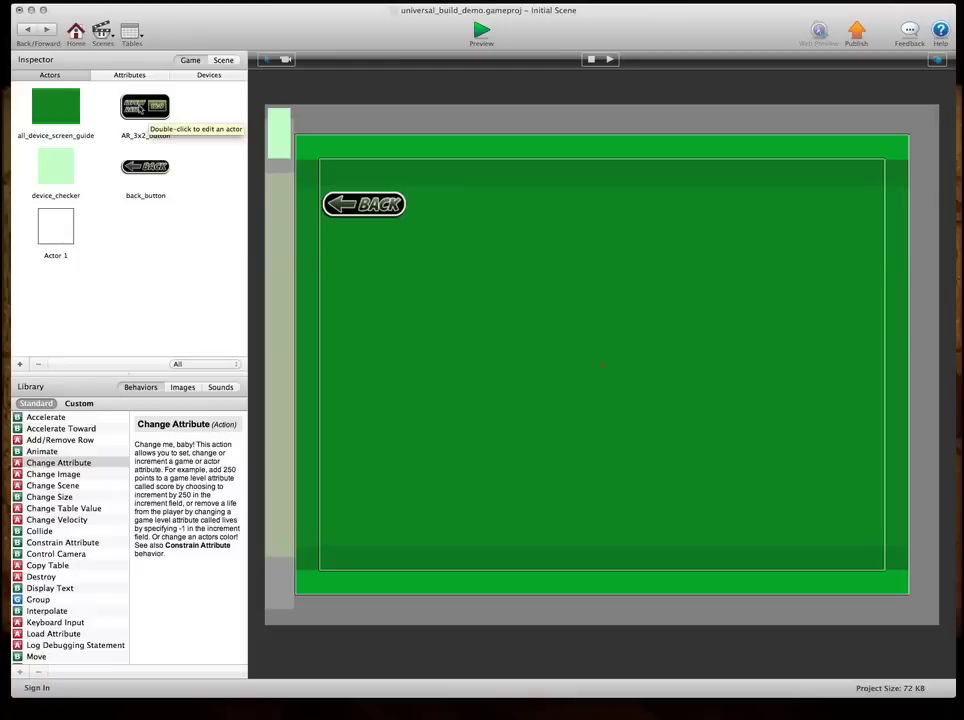
{"action": "double_click", "coordinate": [45, 168]}
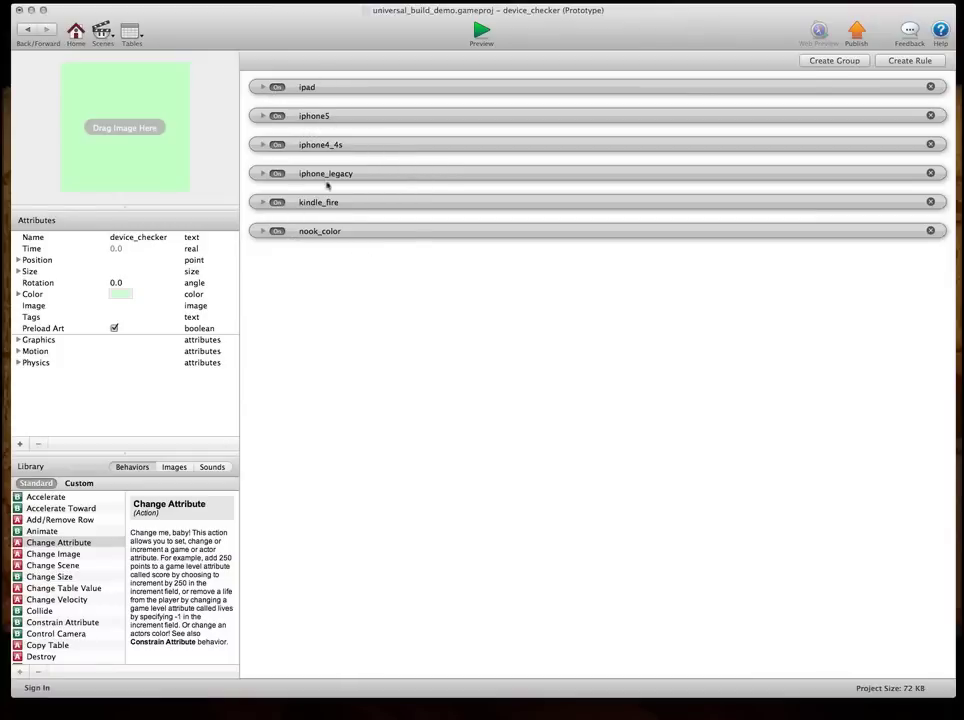
{"action": "left_click", "coordinate": [24, 29]}
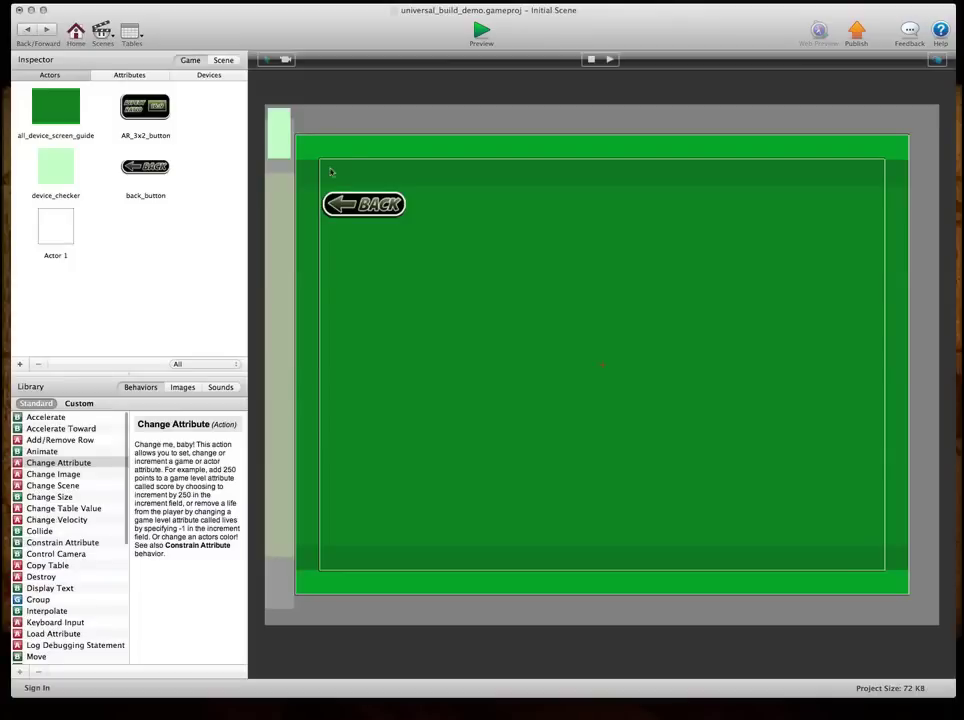
{"action": "left_click", "coordinate": [281, 138]}
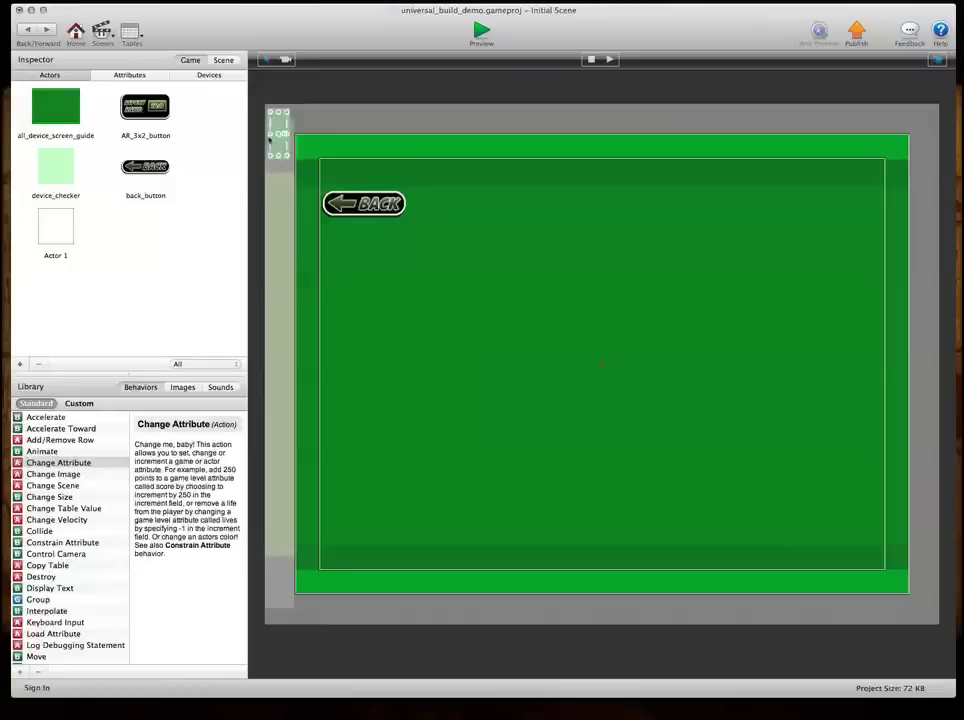
{"action": "mouse_move", "coordinate": [283, 124]}
{"action": "left_mouse_down"}
{"action": "mouse_move", "coordinate": [283, 140]}
{"action": "mouse_move", "coordinate": [284, 126]}
{"action": "left_mouse_up"}
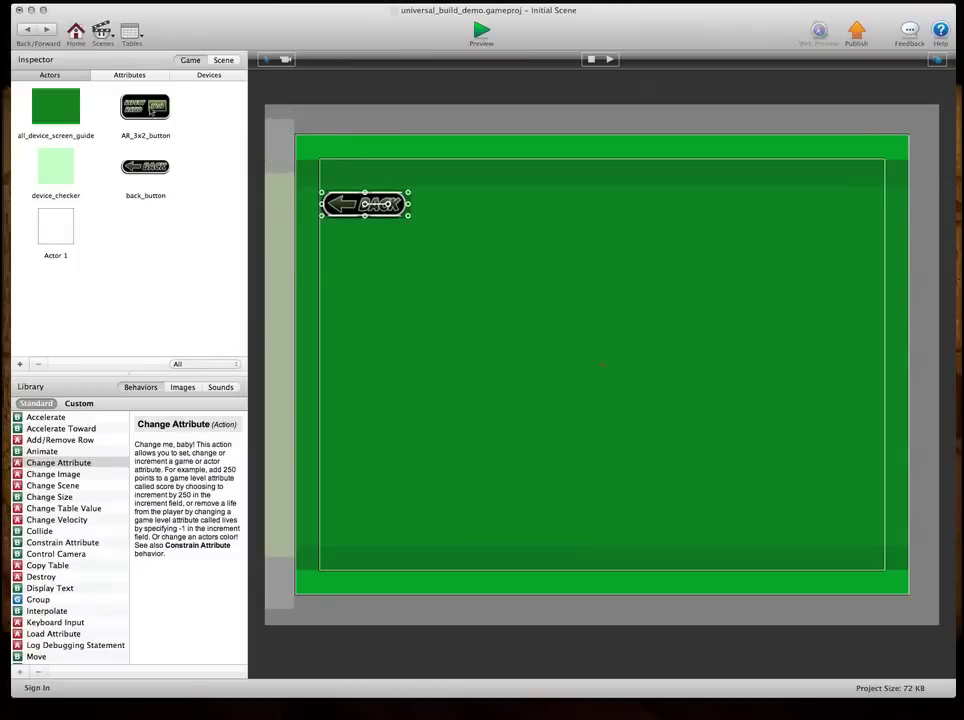
Step: Place an aspect-ratio button in the scene and inspect its 16x9 rule
{"action": "left_click_drag", "start_coordinate": [145, 106], "coordinate": [600, 363]}
{"action": "double_click", "coordinate": [600, 363]}
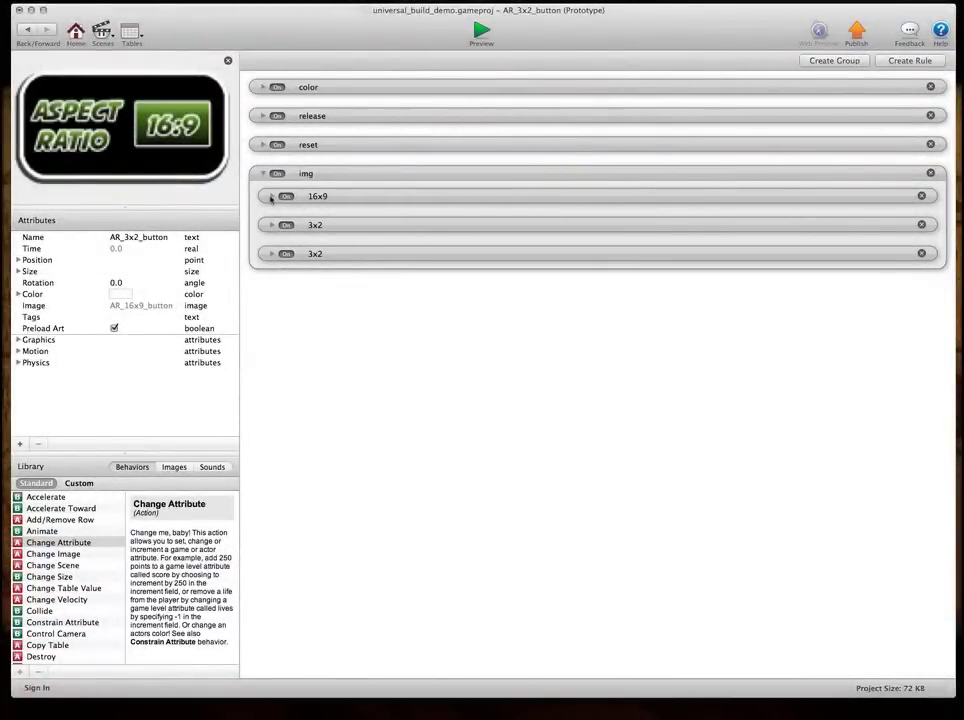
{"action": "left_click", "coordinate": [271, 197]}
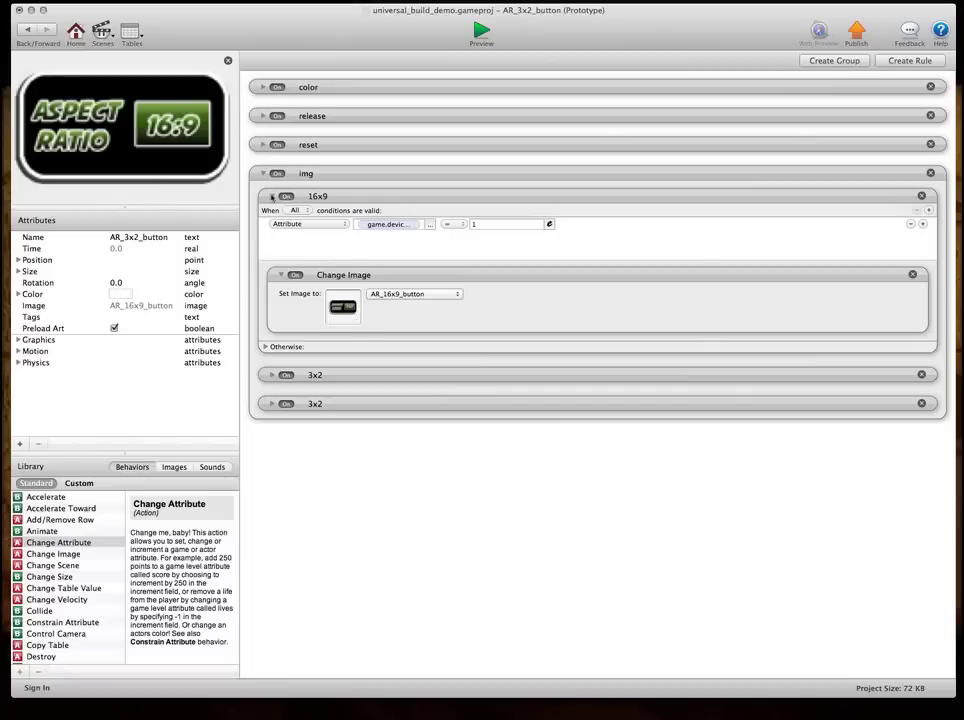
{"action": "left_click", "coordinate": [261, 173]}
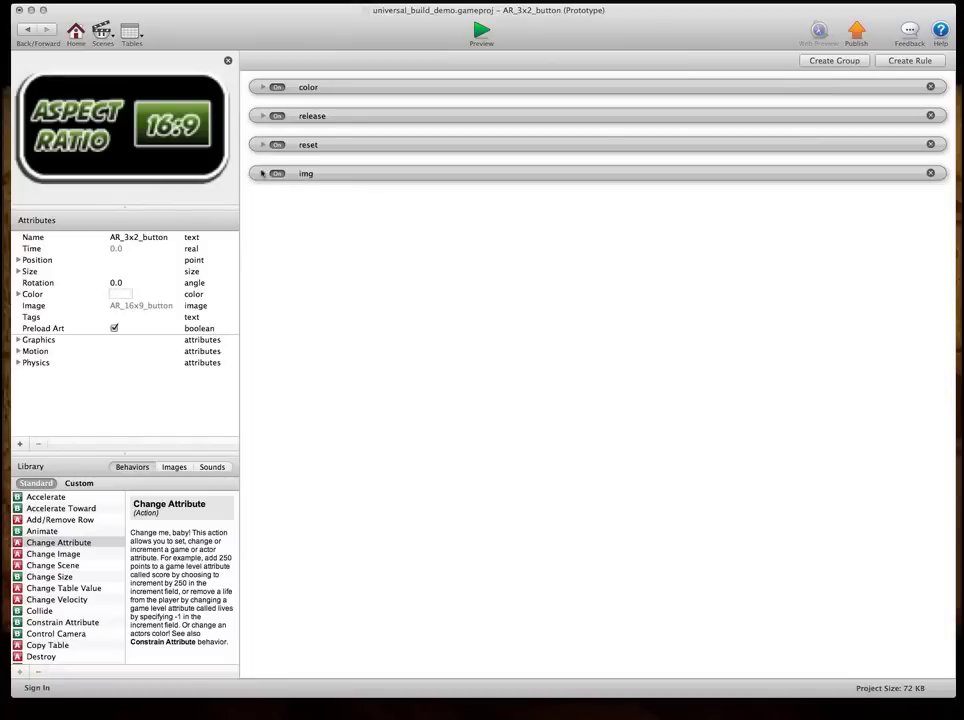
Step: Inspect the release rule's game.device_type + 1 change and the reset rule
{"action": "left_click", "coordinate": [262, 116]}
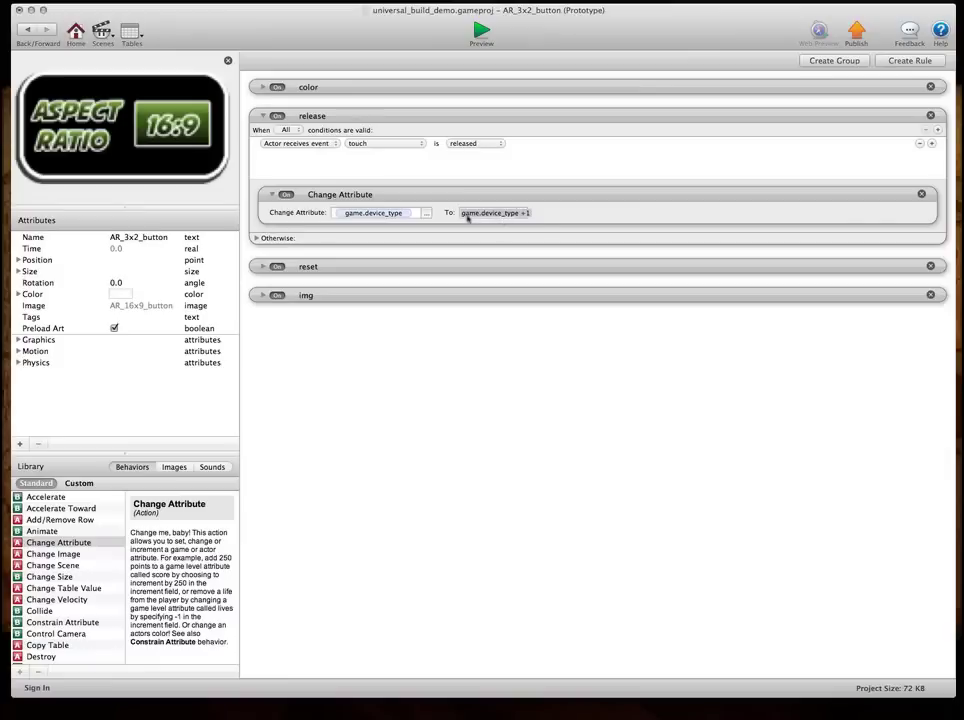
{"action": "left_click", "coordinate": [478, 217]}
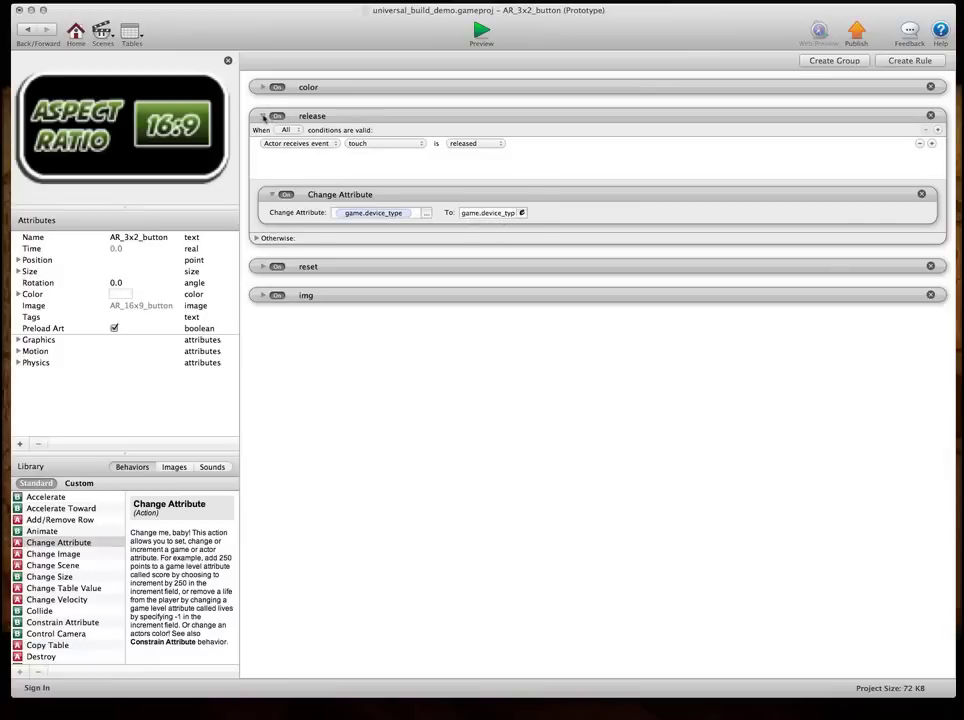
{"action": "left_click", "coordinate": [263, 116]}
{"action": "left_click", "coordinate": [263, 144]}
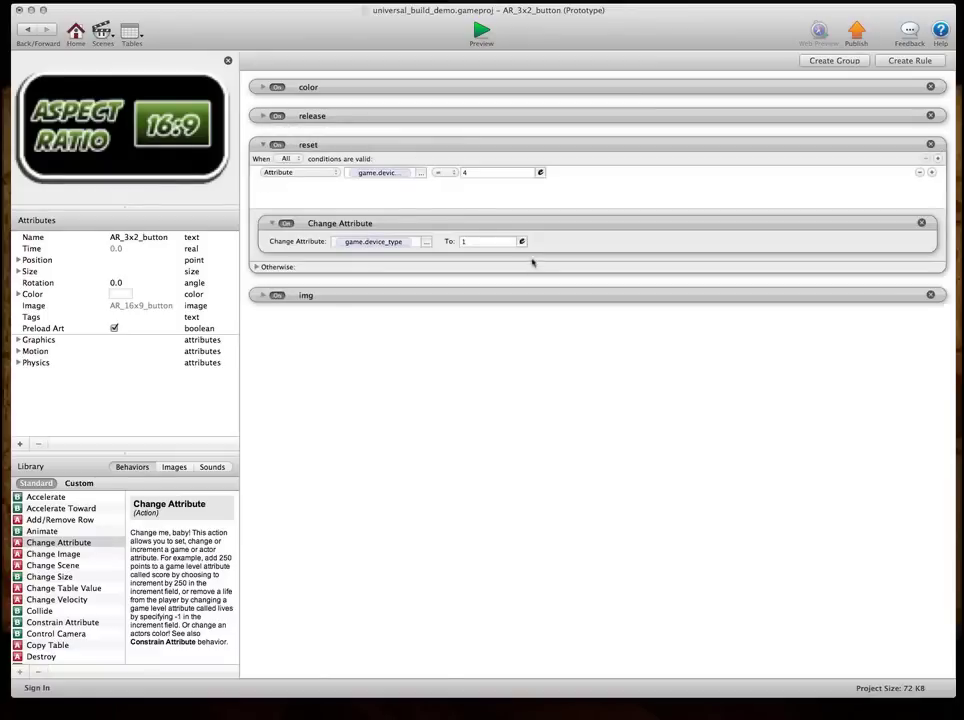
{"action": "left_click", "coordinate": [263, 144]}
Step: Preview the demo, cycling the aspect-ratio button through 4:3, 16:9 and 3:2, then stop
{"action": "left_click", "coordinate": [26, 29]}
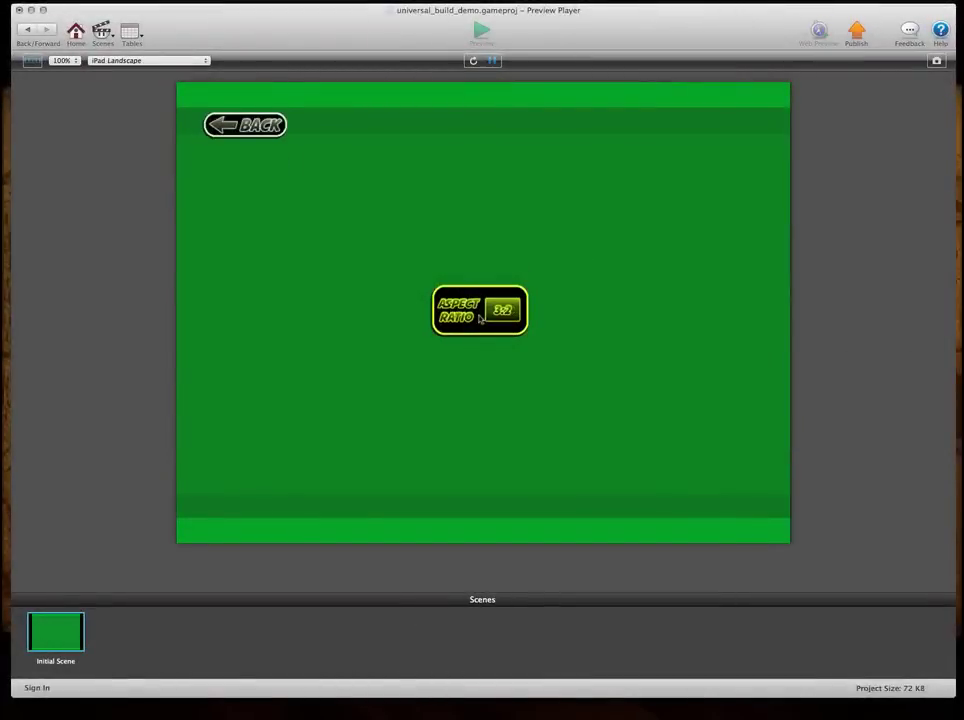
{"action": "left_click", "coordinate": [480, 318]}
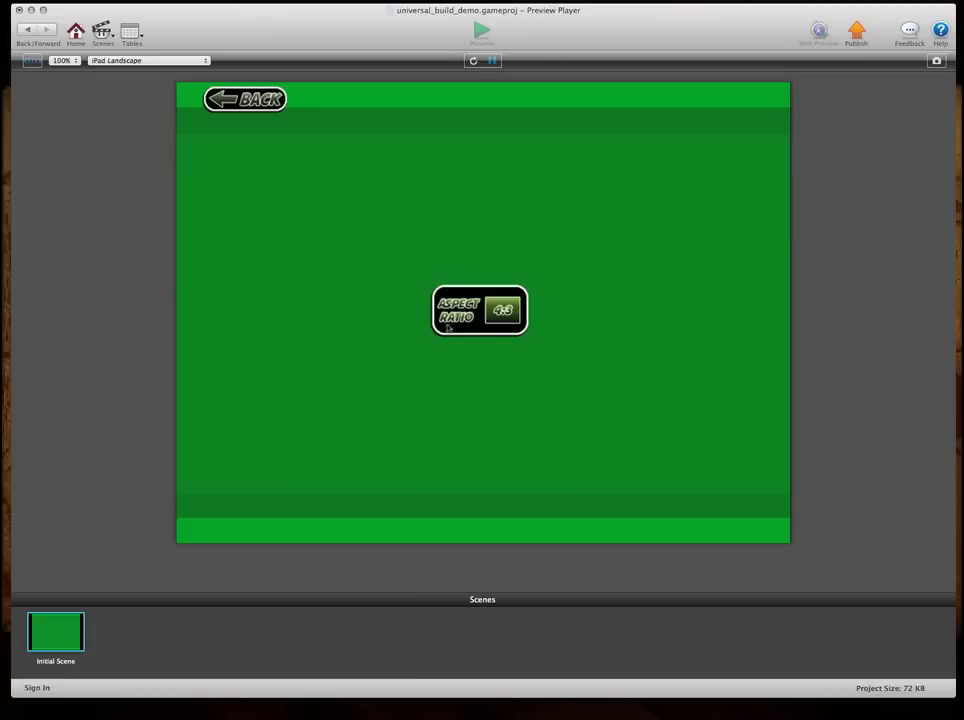
{"action": "left_click", "coordinate": [502, 311]}
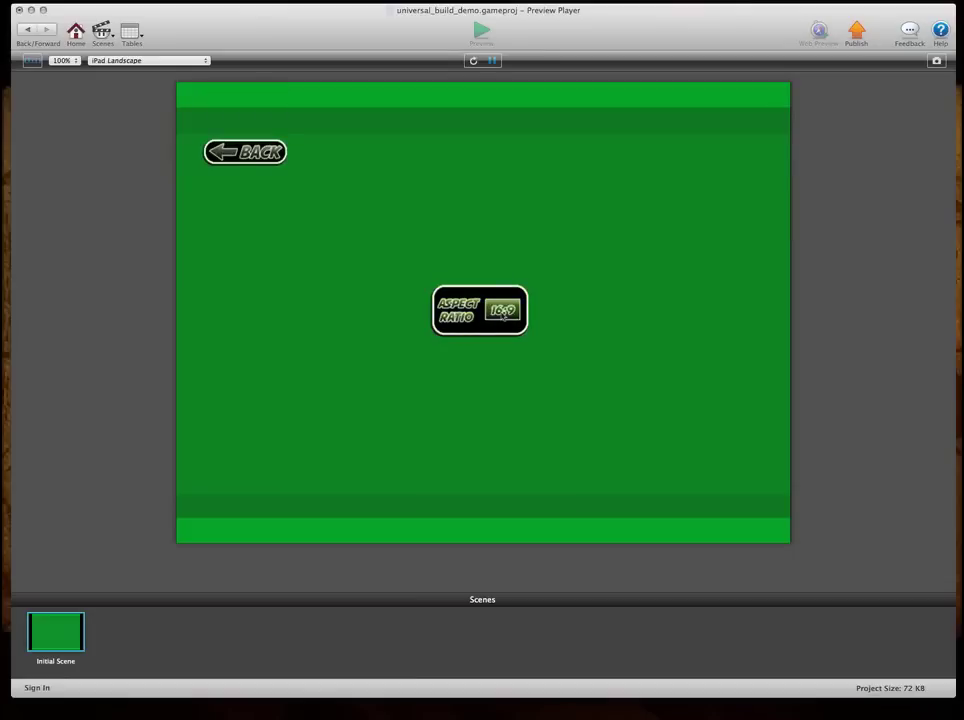
{"action": "left_click", "coordinate": [506, 334]}
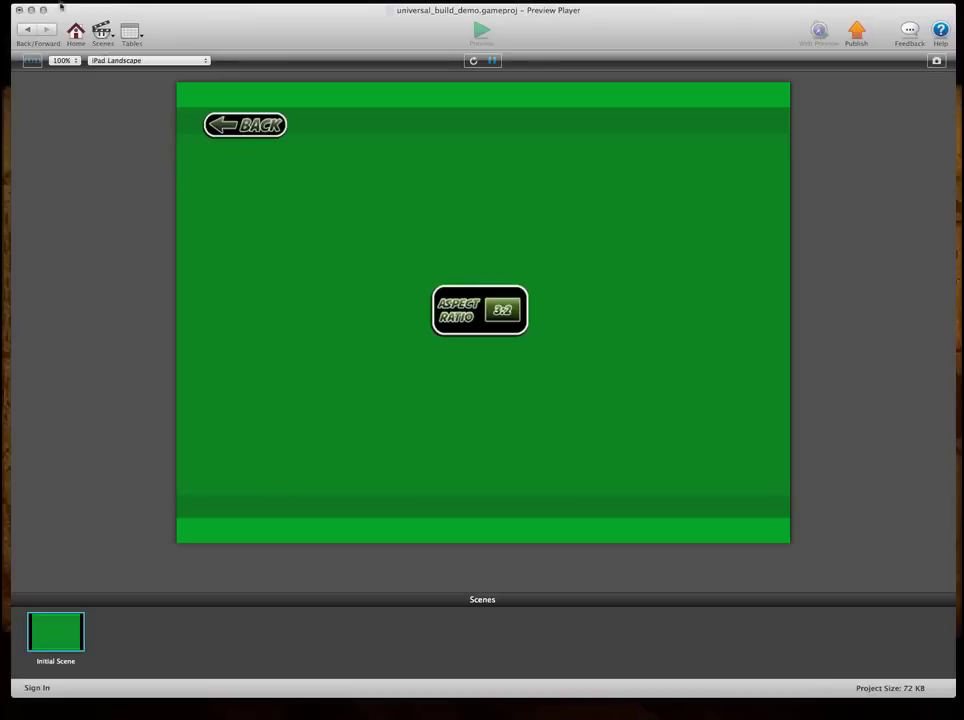
{"action": "left_click", "coordinate": [27, 30]}
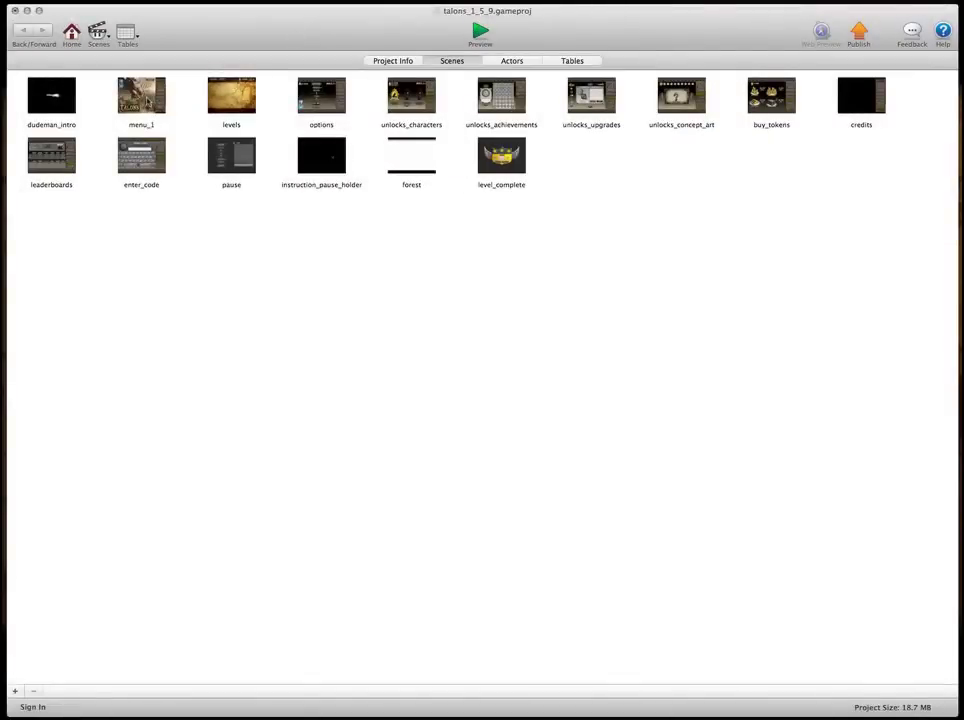
Step: Open the Talons project's menu_1 scene from the Scenes tab
{"action": "double_click", "coordinate": [141, 95]}
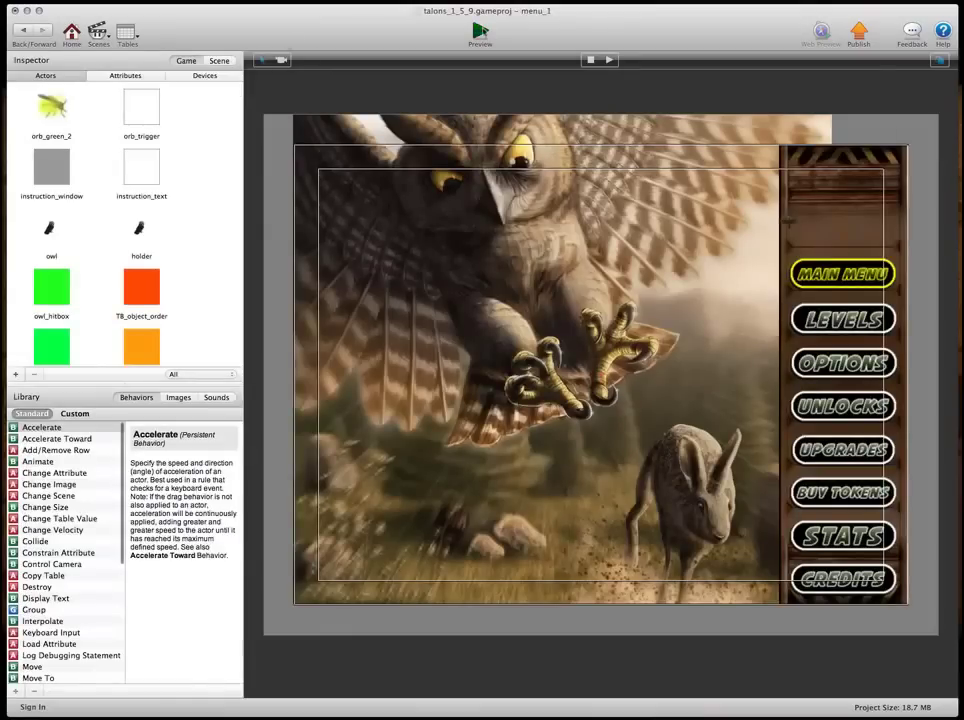
Step: Preview Talons, cycle the OPTIONS screen's aspect ratio through 16:9, 3:2 and 4:3, then go to LEVELS
{"action": "left_click", "coordinate": [480, 32]}
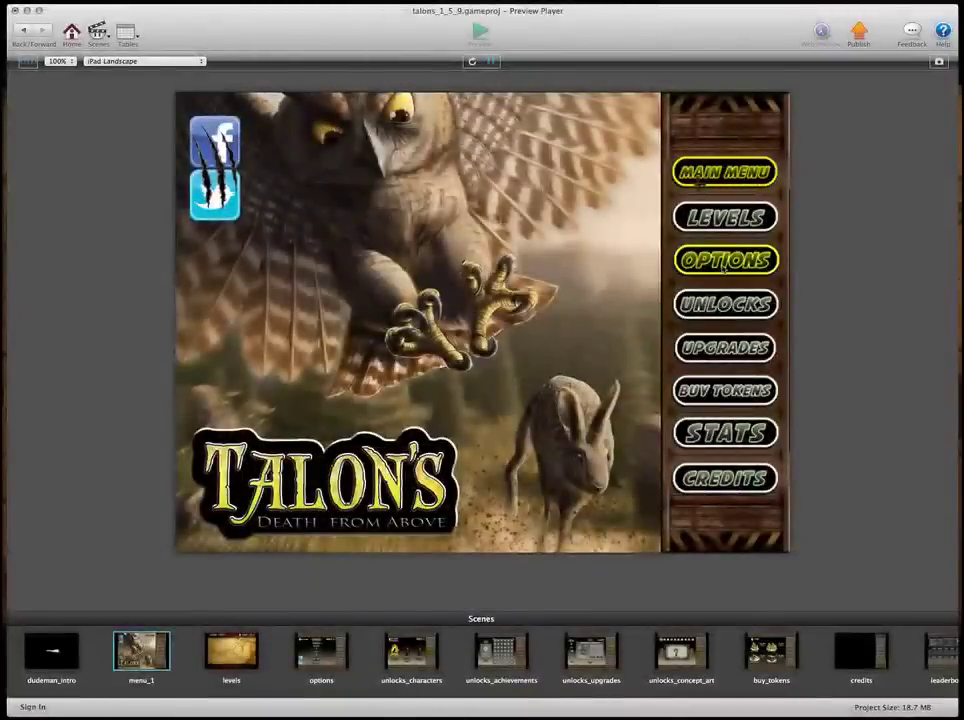
{"action": "left_click", "coordinate": [725, 260]}
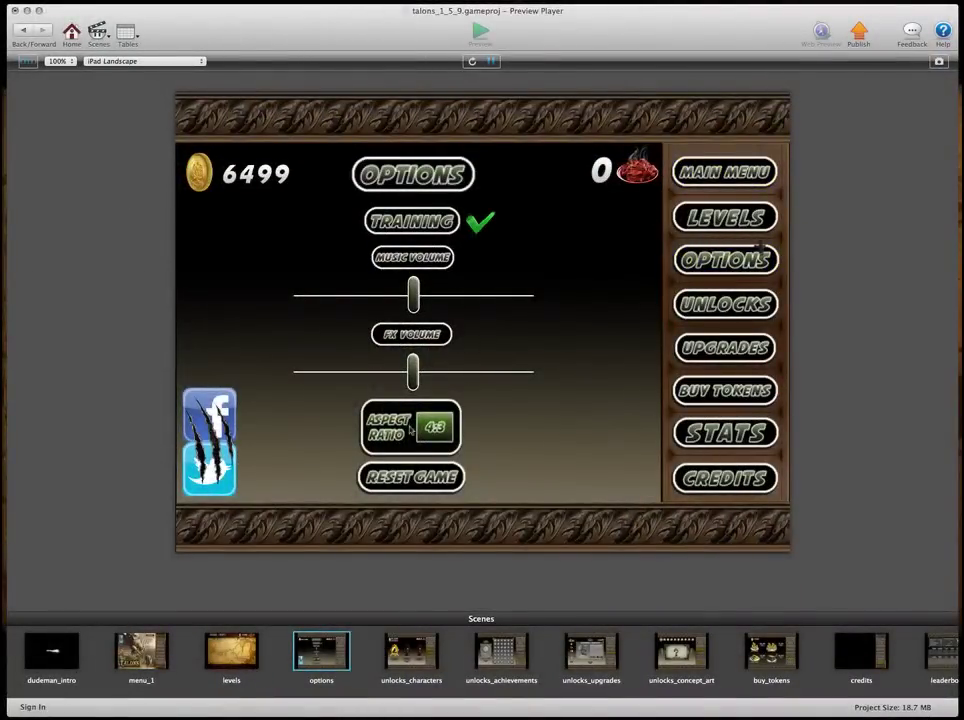
{"action": "left_click", "coordinate": [411, 430]}
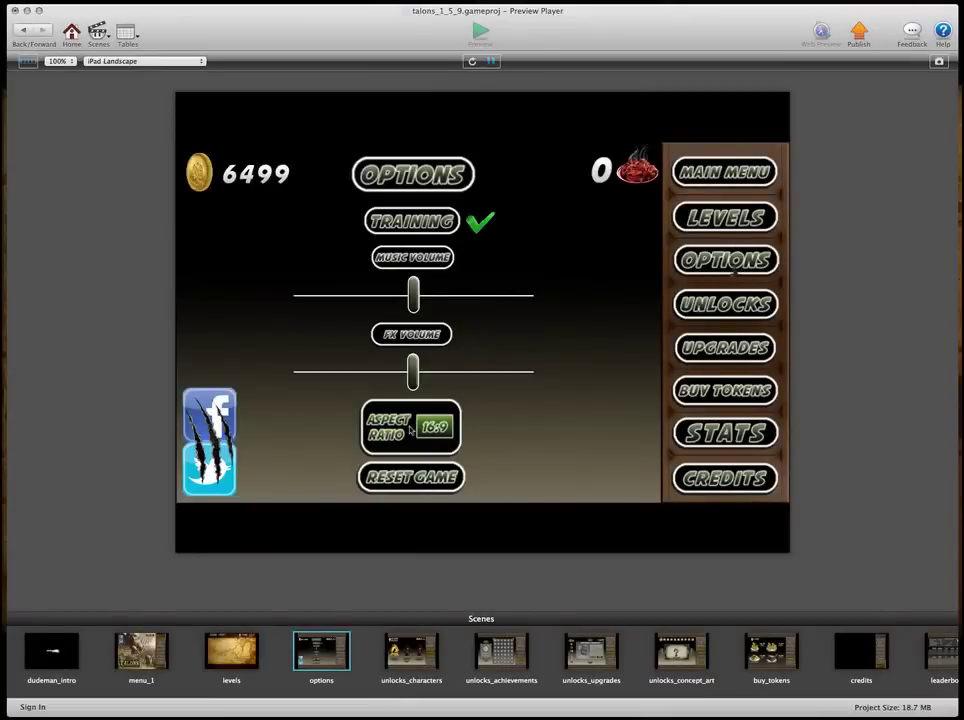
{"action": "left_click", "coordinate": [409, 430]}
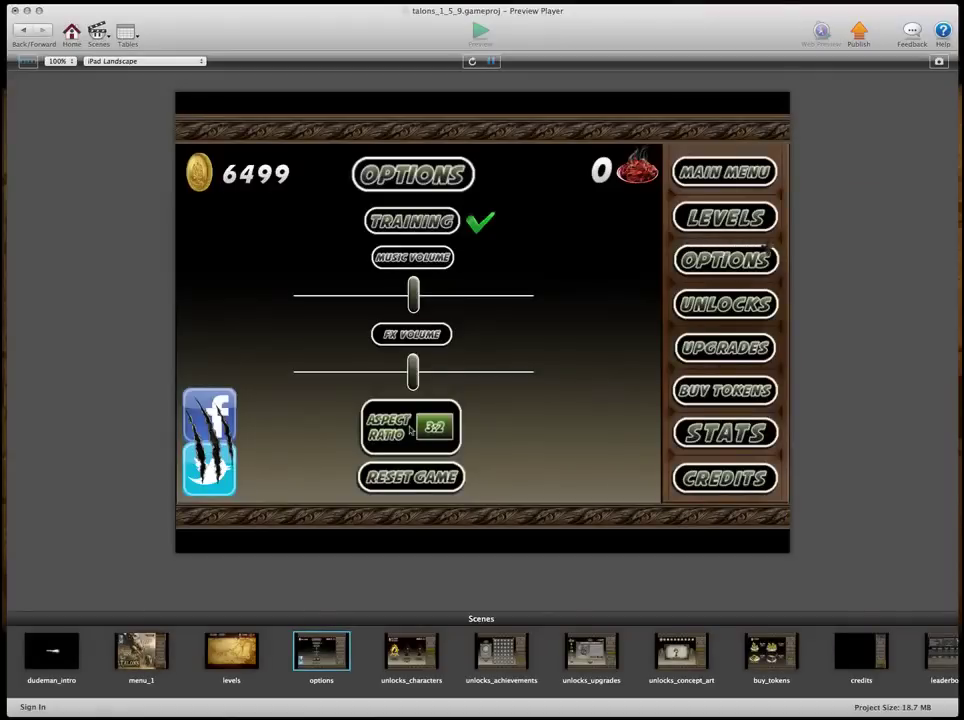
{"action": "left_click", "coordinate": [409, 430]}
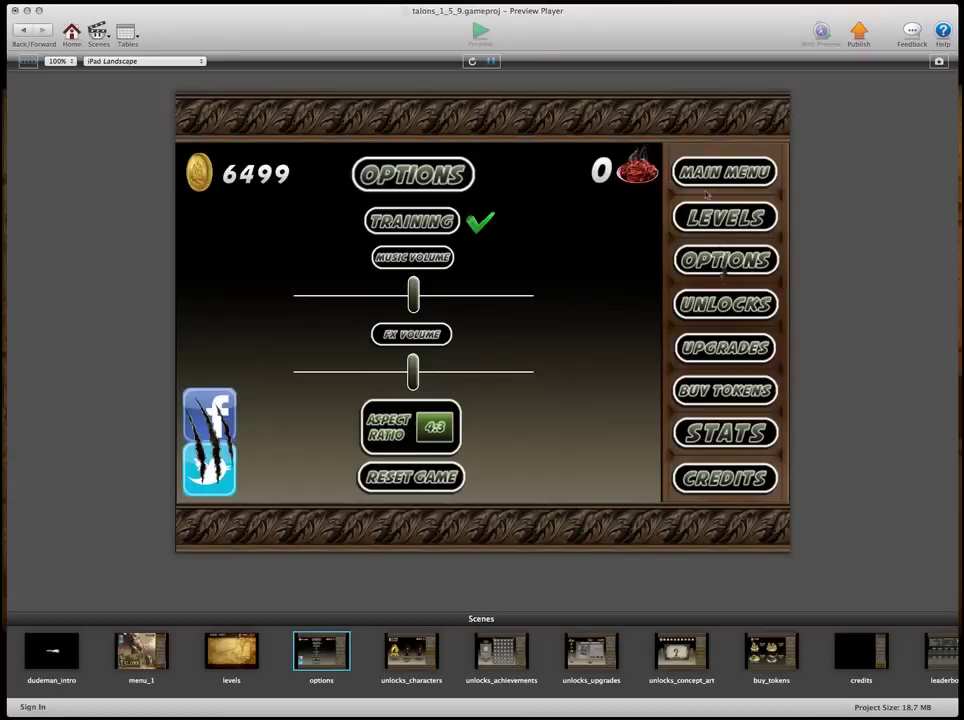
{"action": "left_click", "coordinate": [726, 218]}
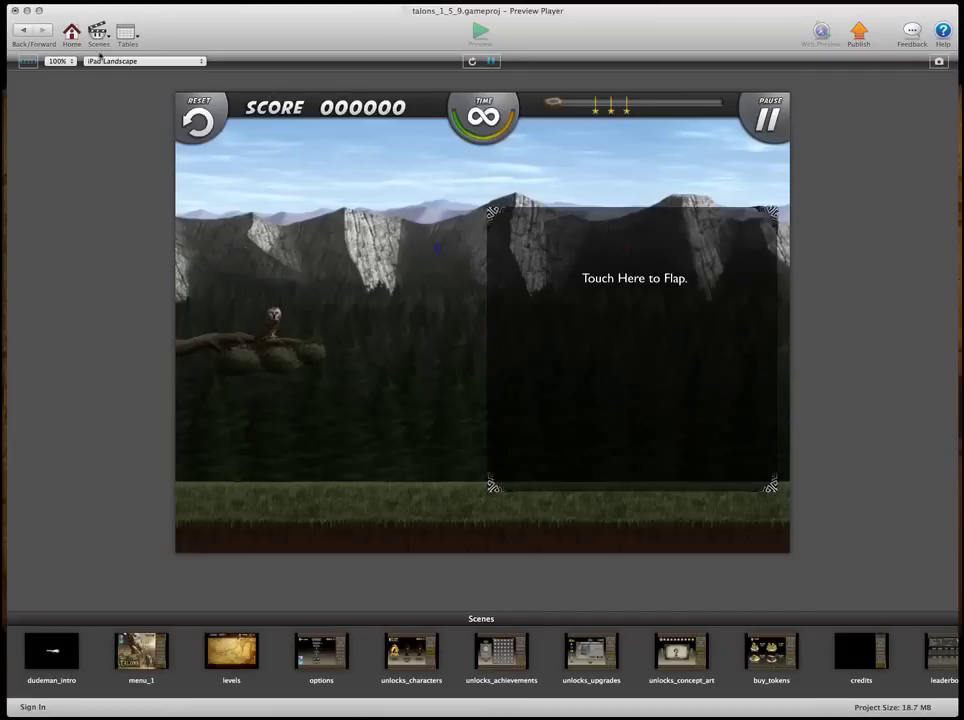
Step: Set the preview to Nook Color Landscape with Crop scaling and reload it
{"action": "left_click", "coordinate": [151, 62]}
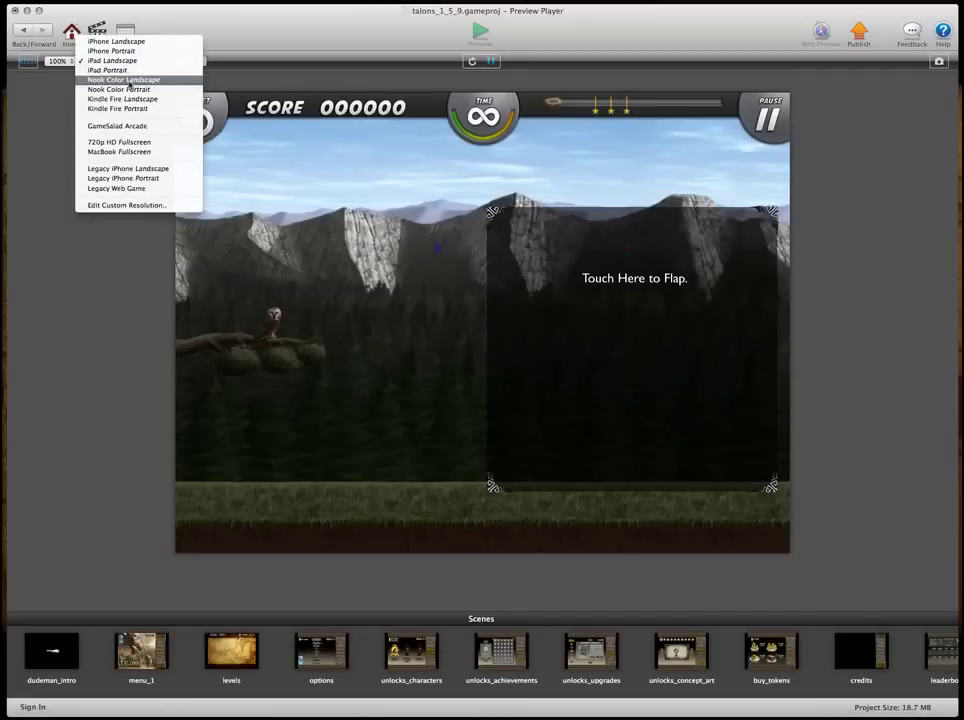
{"action": "left_click", "coordinate": [128, 80]}
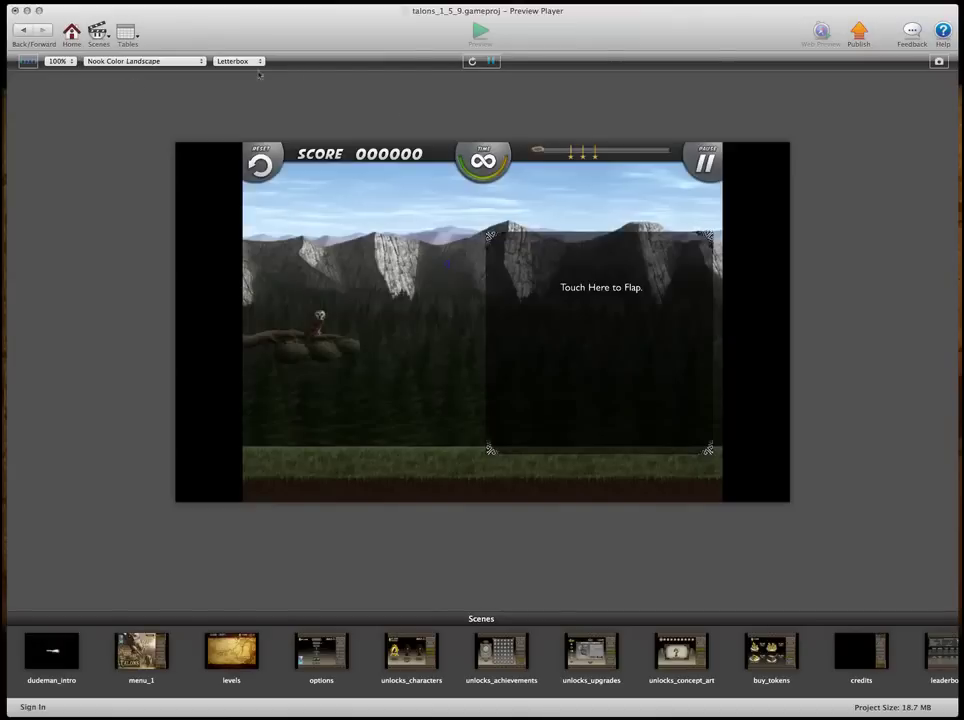
{"action": "left_click", "coordinate": [248, 63]}
{"action": "left_click", "coordinate": [243, 73]}
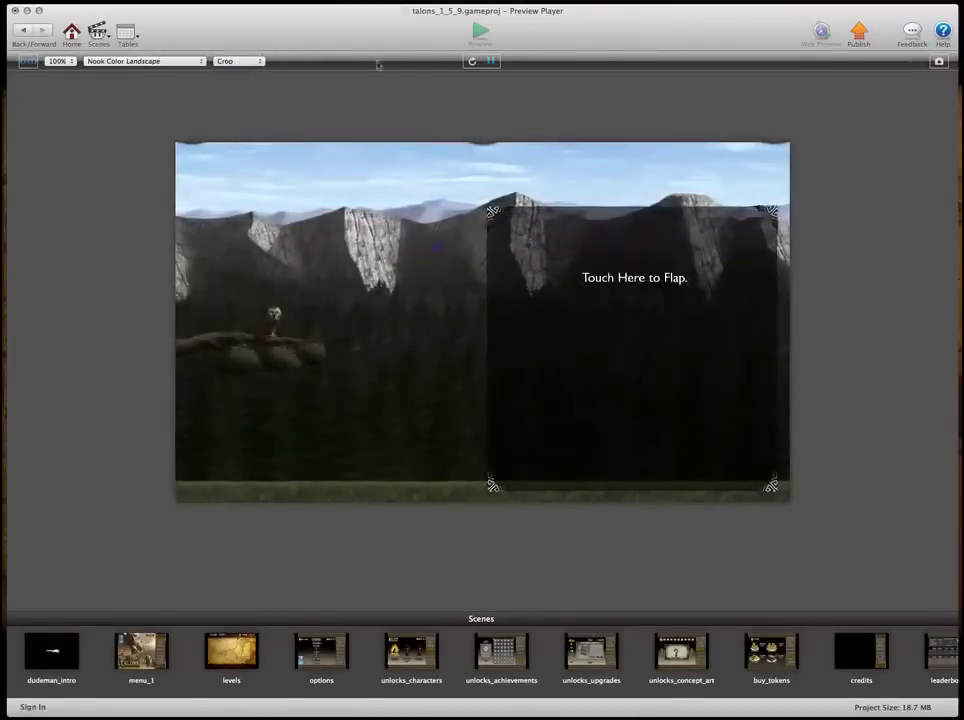
{"action": "left_click", "coordinate": [472, 61]}
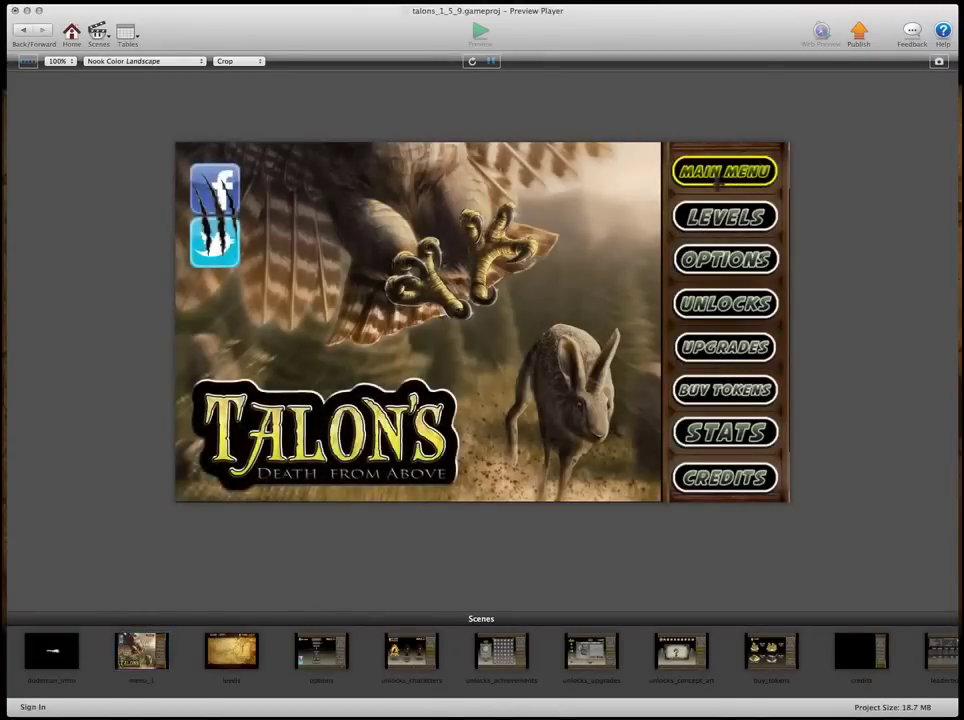
Step: Start the training level from the levels map, then exit back to menu_1
{"action": "left_click", "coordinate": [752, 220]}
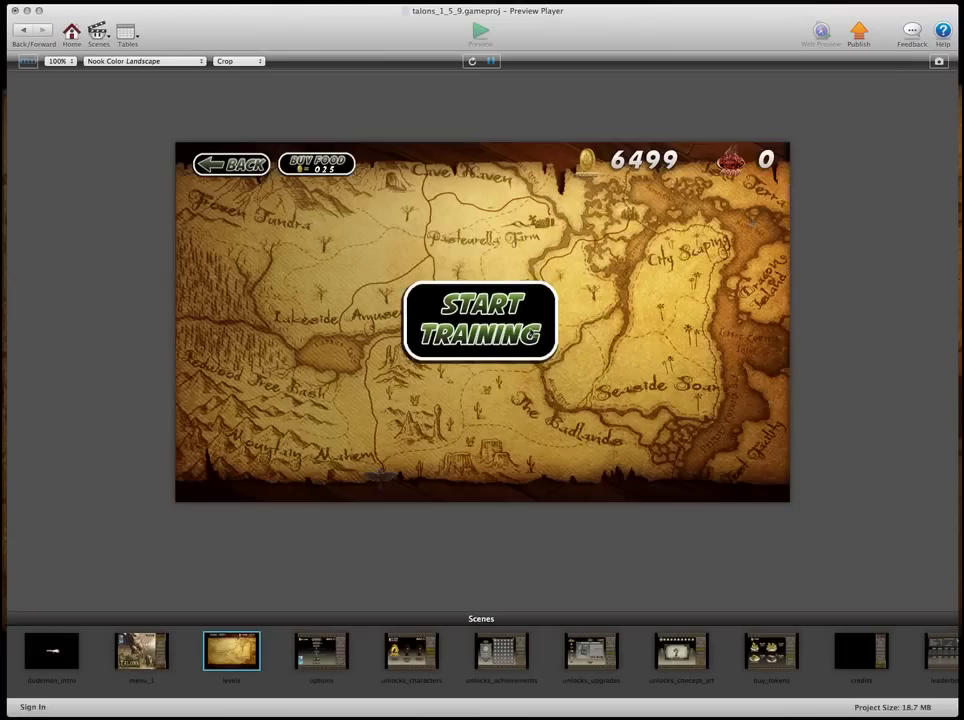
{"action": "left_click", "coordinate": [438, 248]}
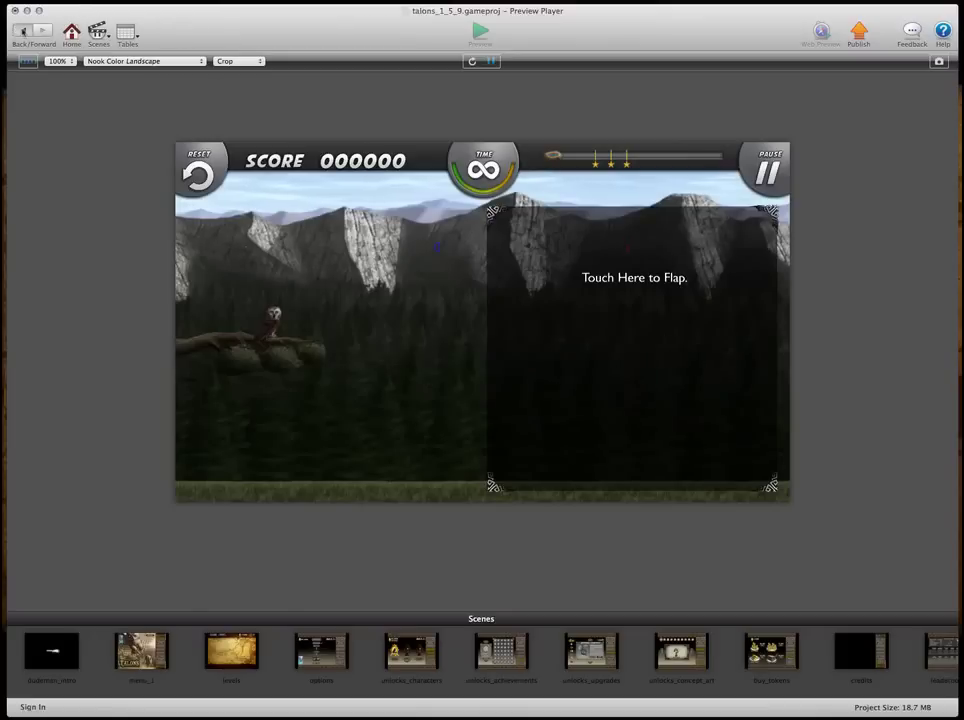
{"action": "left_click", "coordinate": [22, 30]}
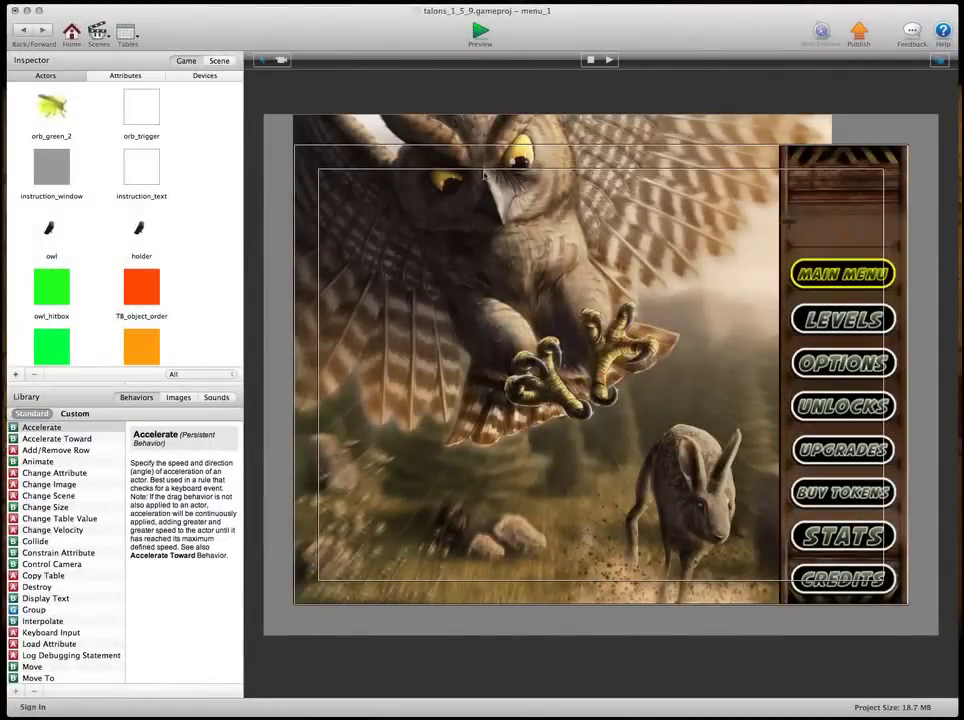
Step: Preview Talons, start the training level and fly the owl, then exit the preview
{"action": "left_click", "coordinate": [845, 320]}
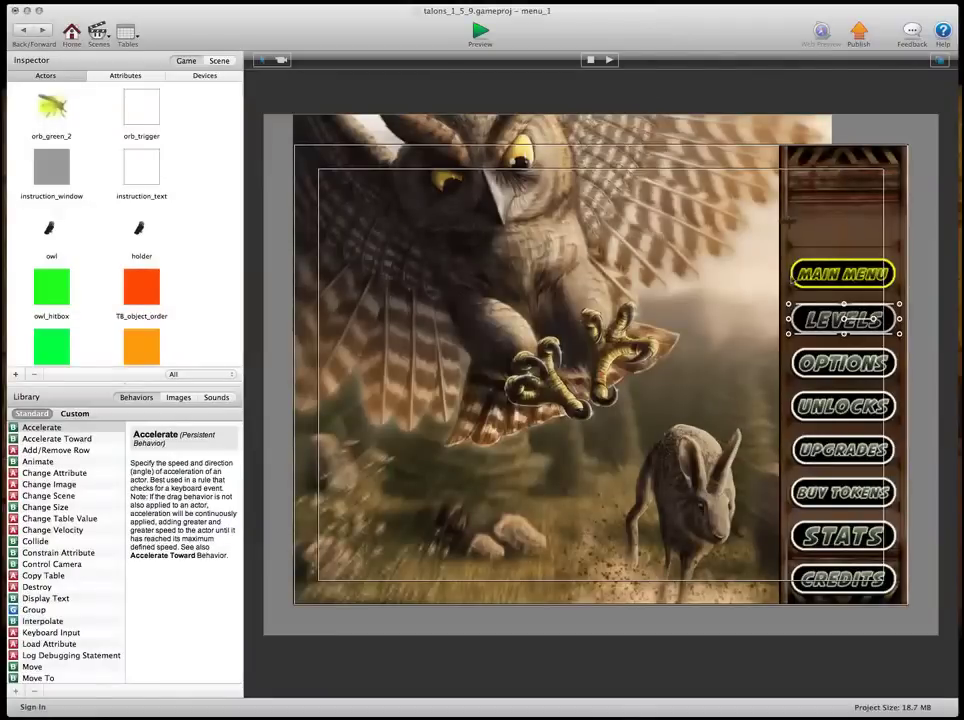
{"action": "left_click", "coordinate": [483, 36]}
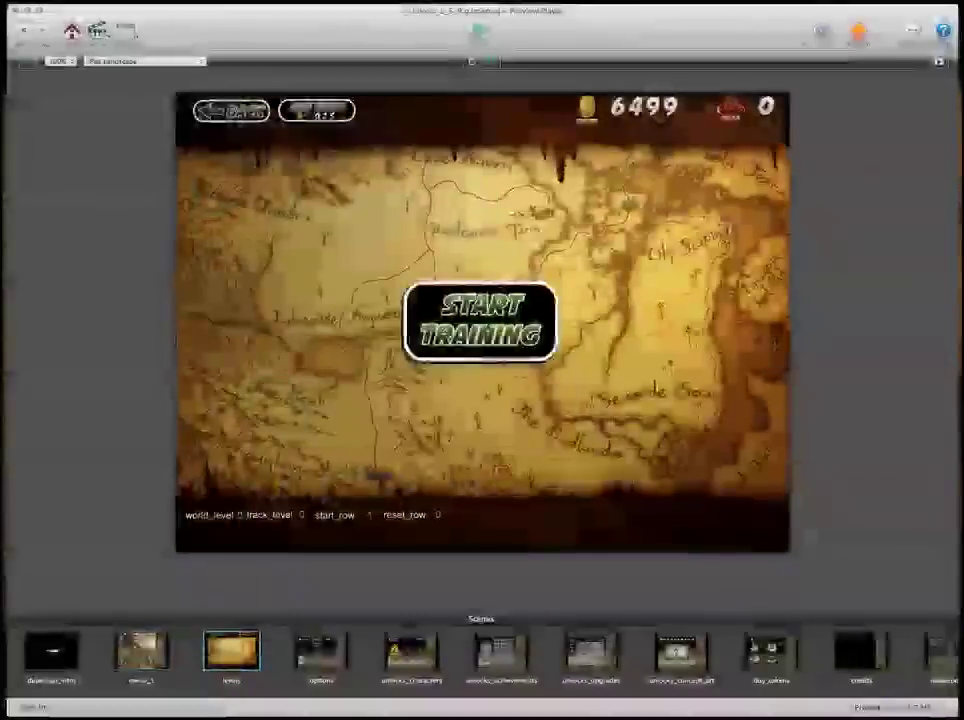
{"action": "left_click", "coordinate": [527, 330]}
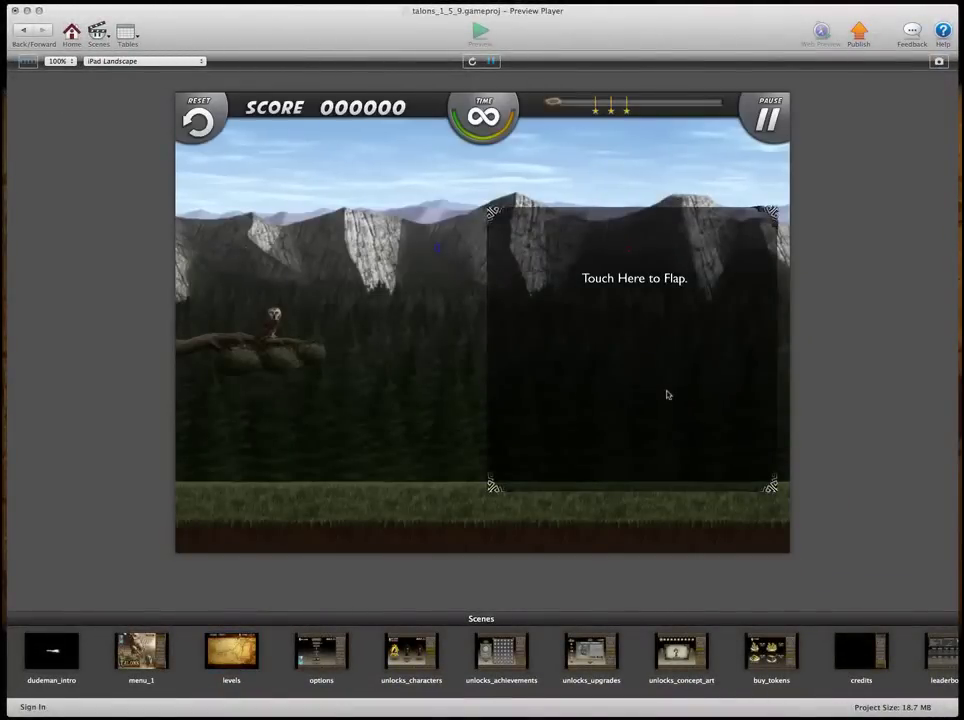
{"action": "left_click", "coordinate": [668, 395]}
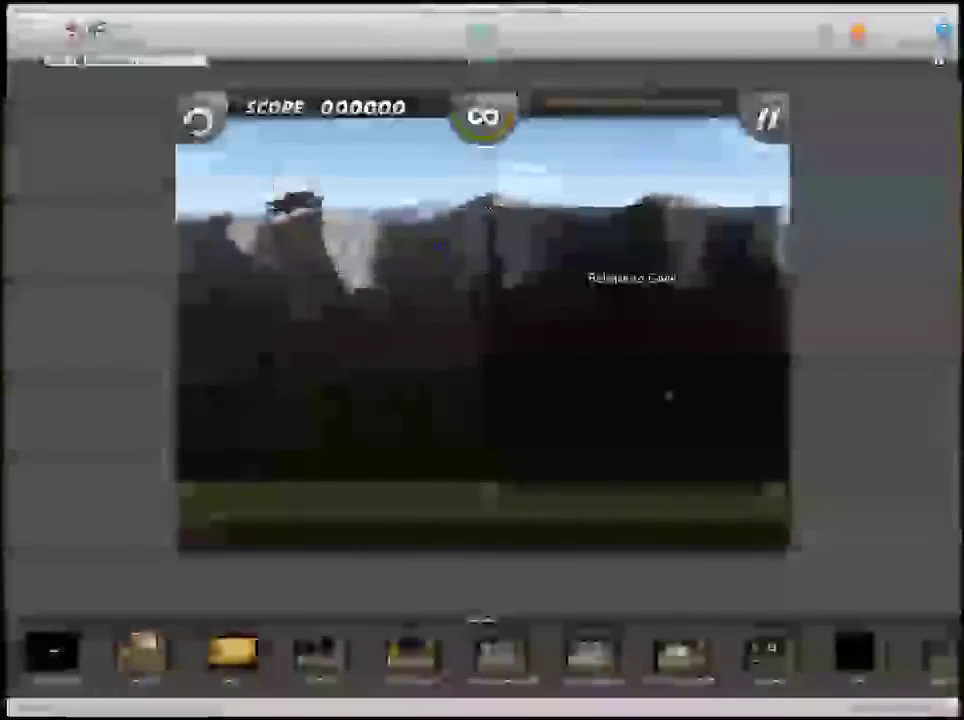
{"action": "left_click", "coordinate": [315, 390]}
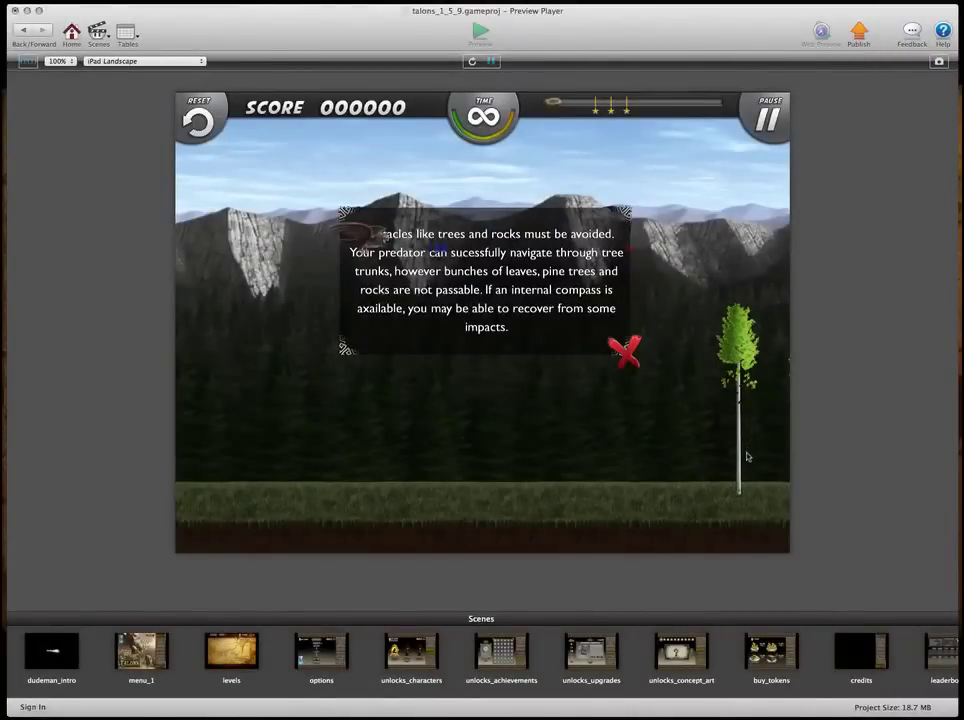
{"action": "left_click", "coordinate": [22, 29]}
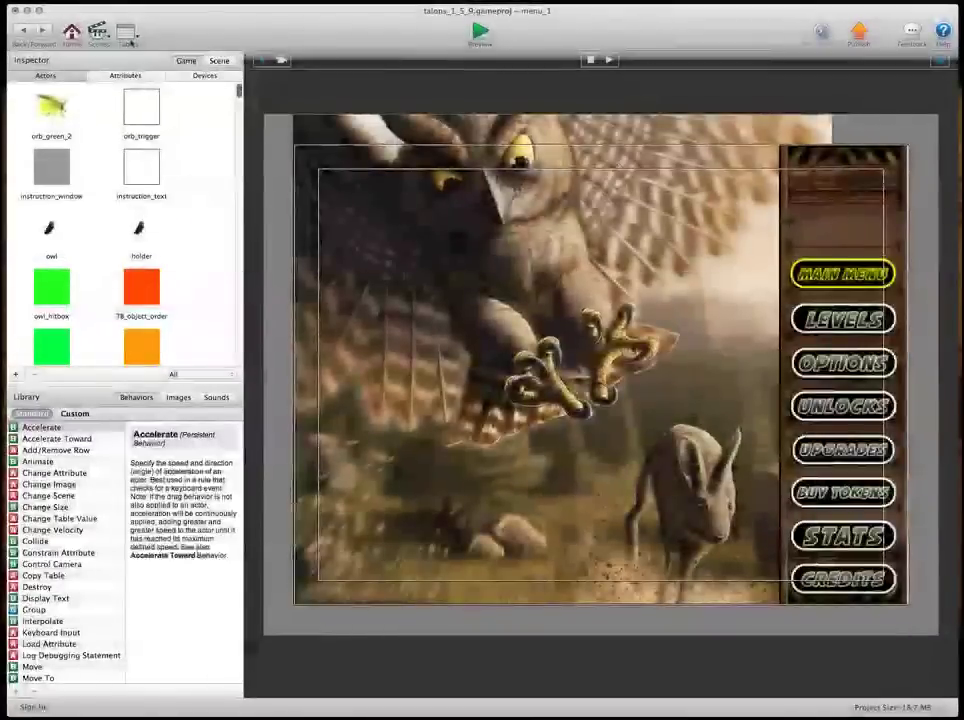